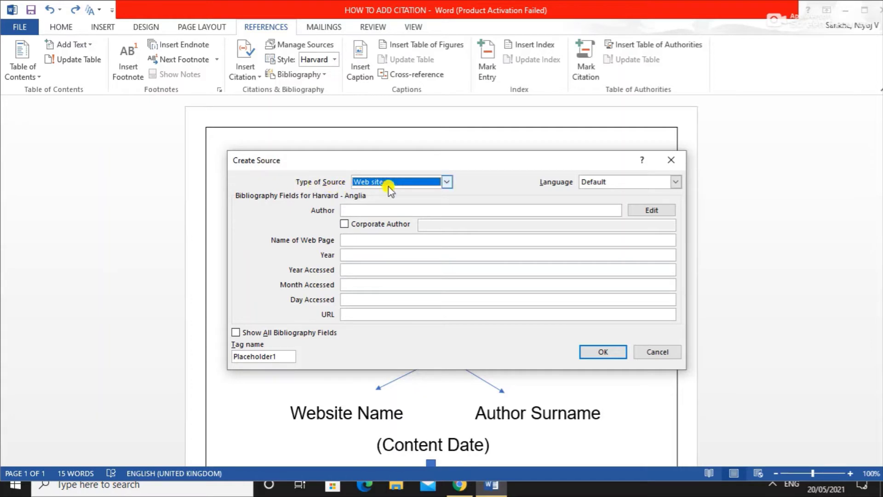
Look through the available source types, choosing Web site as the type and Default as the language for the new source.
{"action": "left_click", "coordinate": [446, 182]}
{"action": "scroll", "coordinate": [404, 227], "scroll_direction": "up", "scroll_amount": 1}
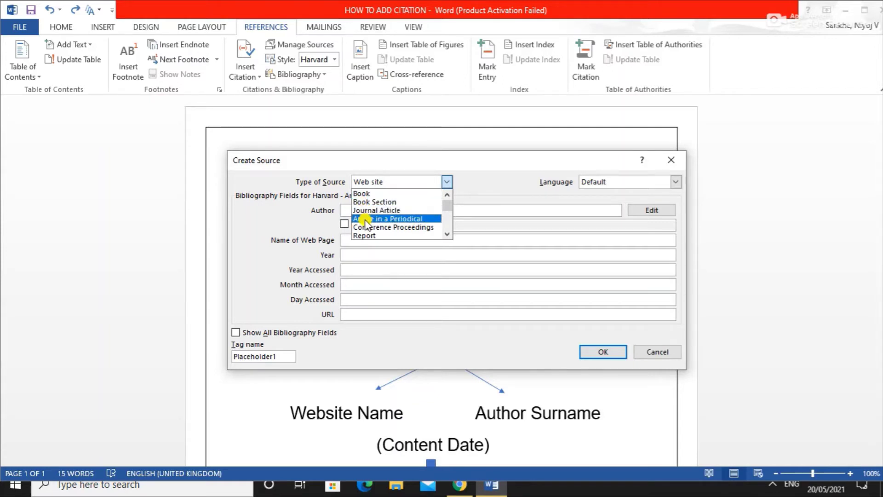
{"action": "scroll", "coordinate": [368, 236], "scroll_direction": "down", "scroll_amount": 2}
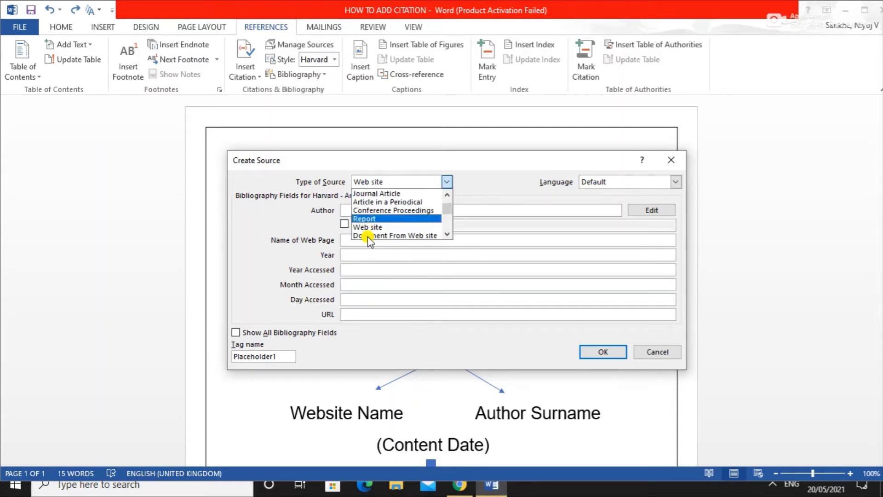
{"action": "scroll", "coordinate": [372, 235], "scroll_direction": "down", "scroll_amount": 3}
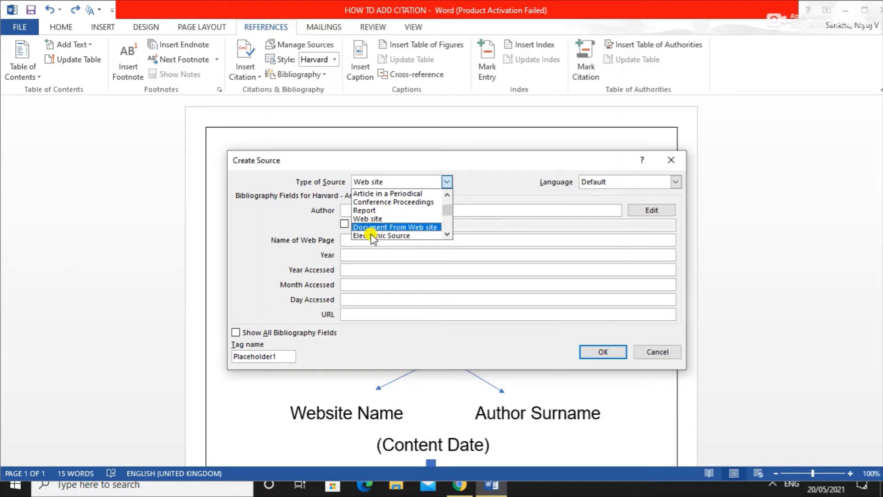
{"action": "scroll", "coordinate": [373, 229], "scroll_direction": "down", "scroll_amount": 4}
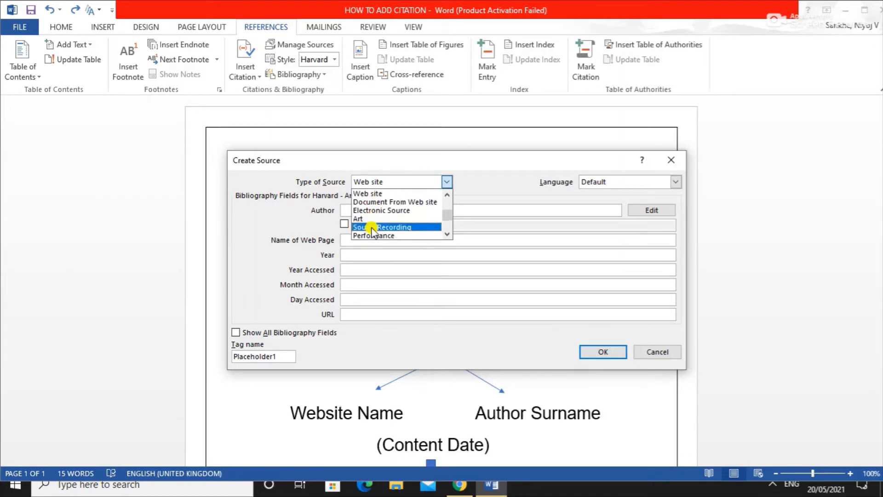
{"action": "scroll", "coordinate": [371, 230], "scroll_direction": "down", "scroll_amount": 2}
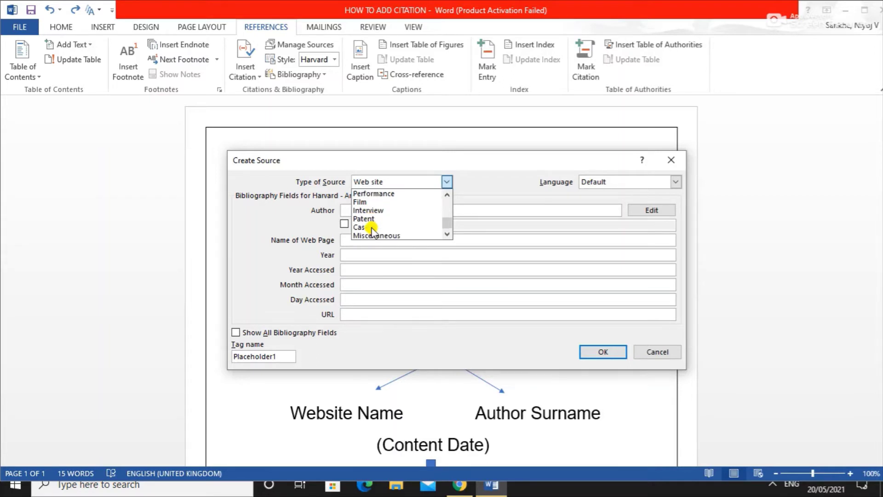
{"action": "scroll", "coordinate": [371, 230], "scroll_direction": "up", "scroll_amount": 9}
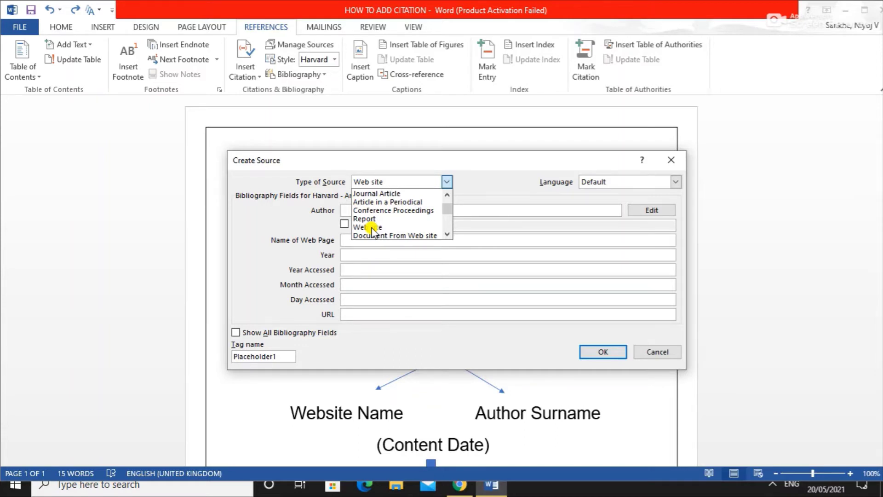
{"action": "scroll", "coordinate": [368, 194], "scroll_direction": "up", "scroll_amount": 2}
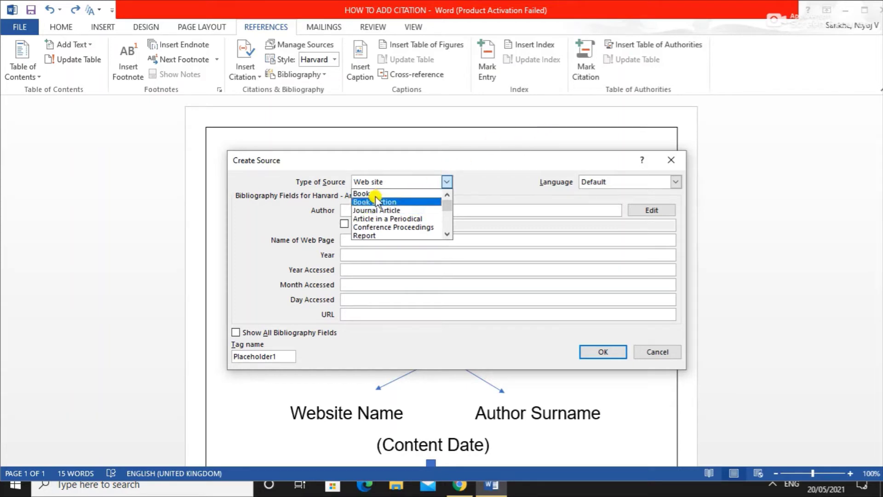
{"action": "scroll", "coordinate": [365, 232], "scroll_direction": "down", "scroll_amount": 1}
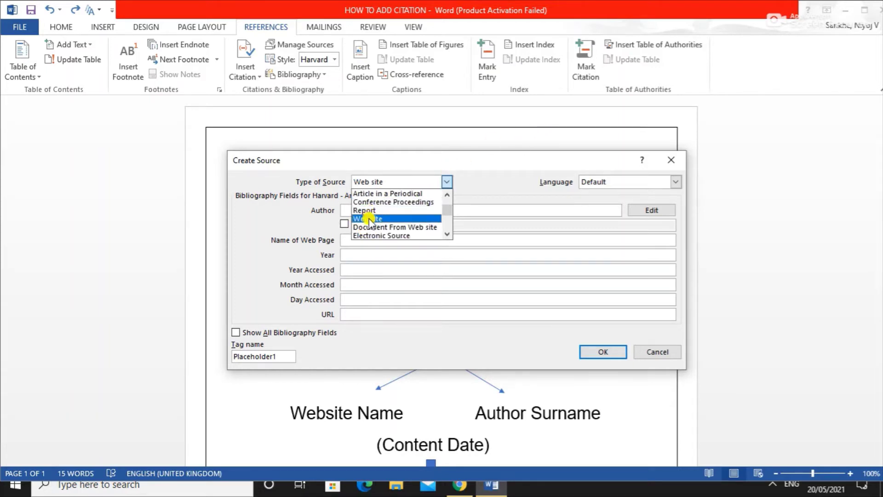
{"action": "left_click", "coordinate": [367, 219]}
{"action": "left_click", "coordinate": [674, 182]}
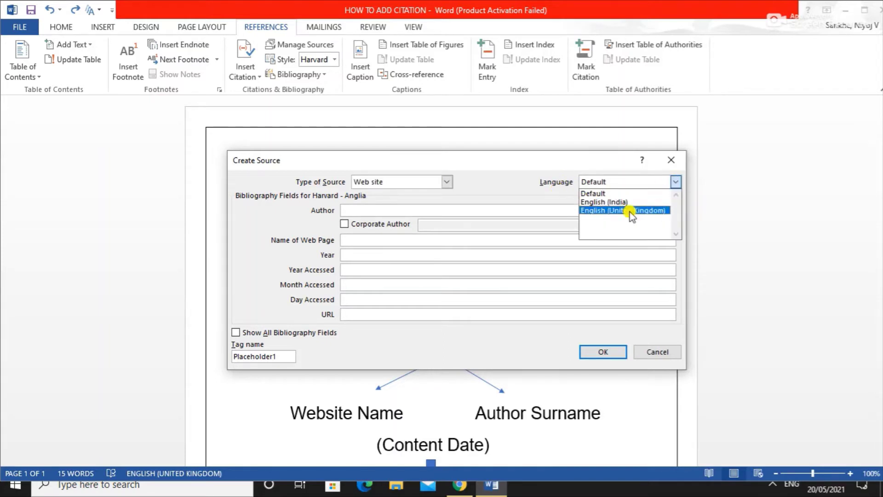
{"action": "left_click", "coordinate": [604, 193]}
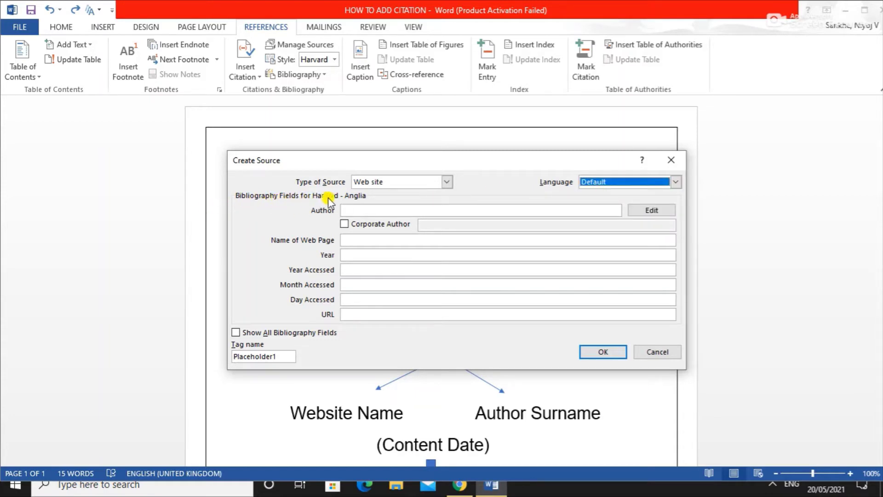
Consult the open article in Chrome and enter The Economic Times as the source's author in Word, leaving the separate name parts unedited.
{"action": "left_click", "coordinate": [347, 210]}
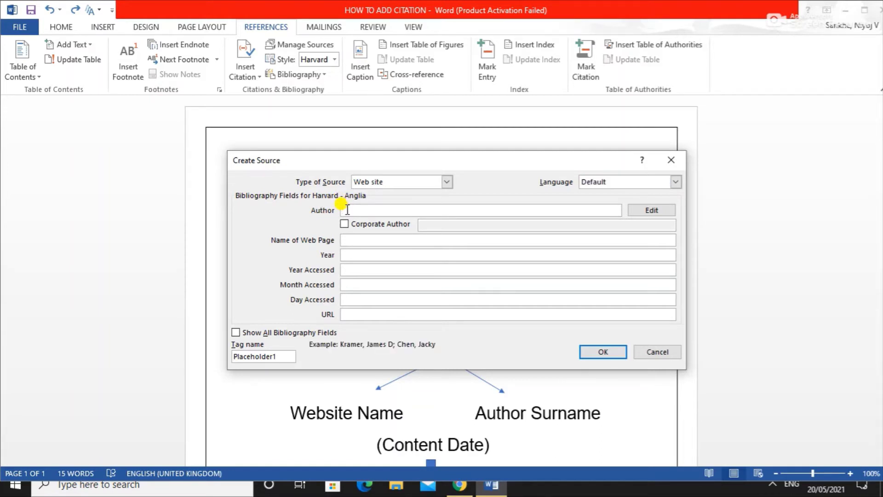
{"action": "left_click", "coordinate": [459, 485]}
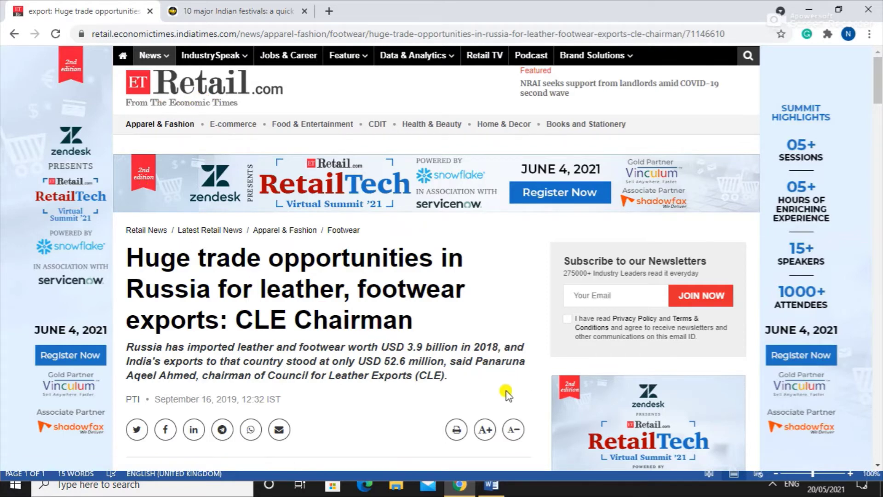
{"action": "left_click", "coordinate": [483, 441]}
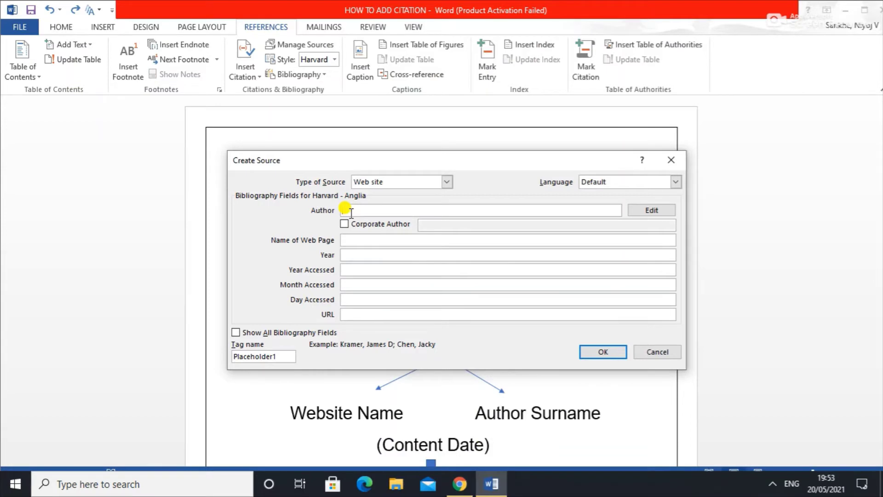
{"action": "type", "text": "The Eco"}
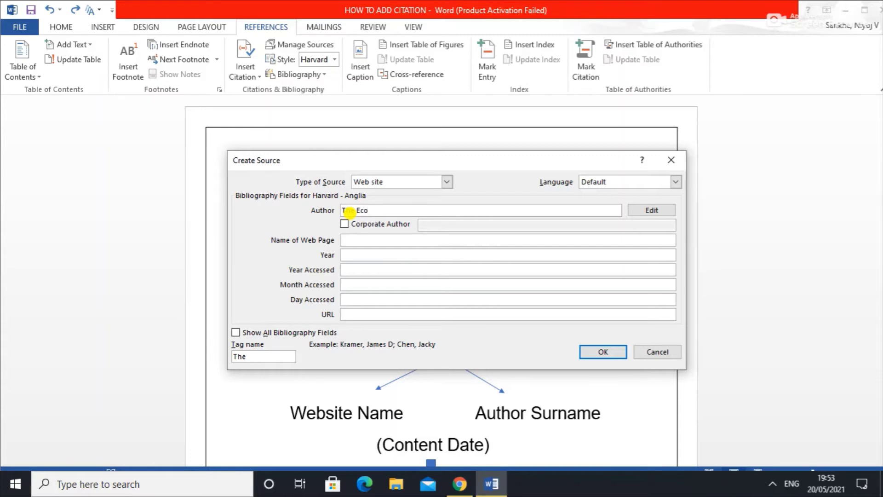
{"action": "type", "text": "nomic Times"}
{"action": "left_click", "coordinate": [652, 211]}
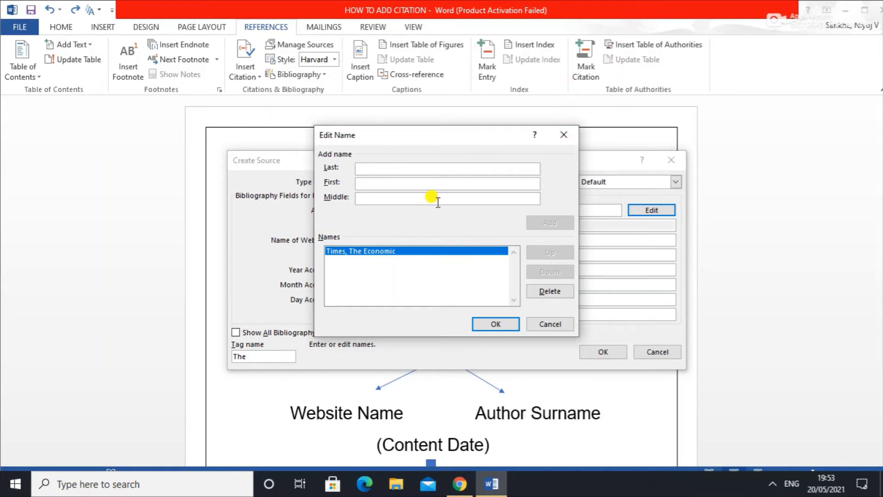
{"action": "left_click", "coordinate": [556, 138]}
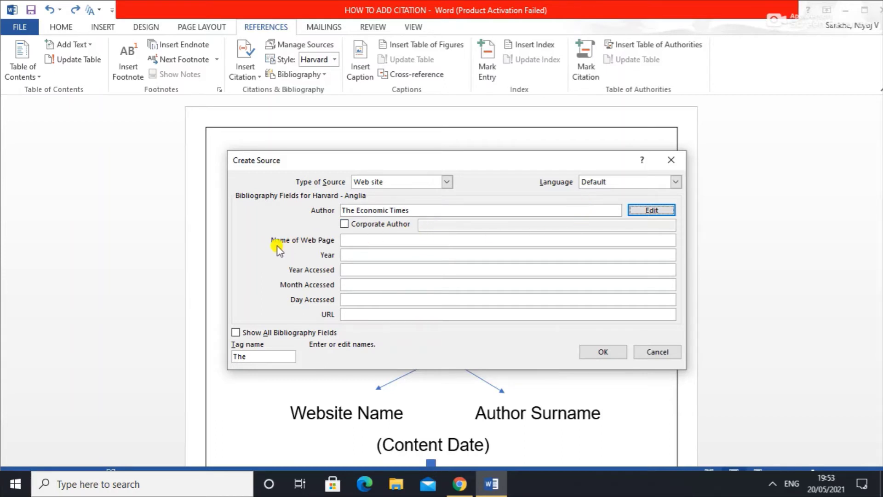
Copy the article's headline from Chrome and paste it as the name of the web page in the Word source.
{"action": "left_click", "coordinate": [459, 485]}
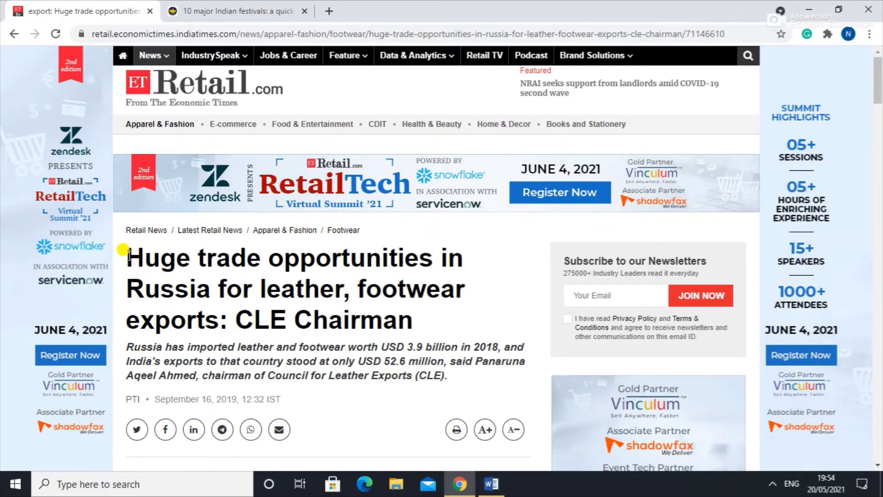
{"action": "left_click_drag", "start_coordinate": [124, 252], "coordinate": [431, 319]}
{"action": "key", "text": "ctrl+c"}
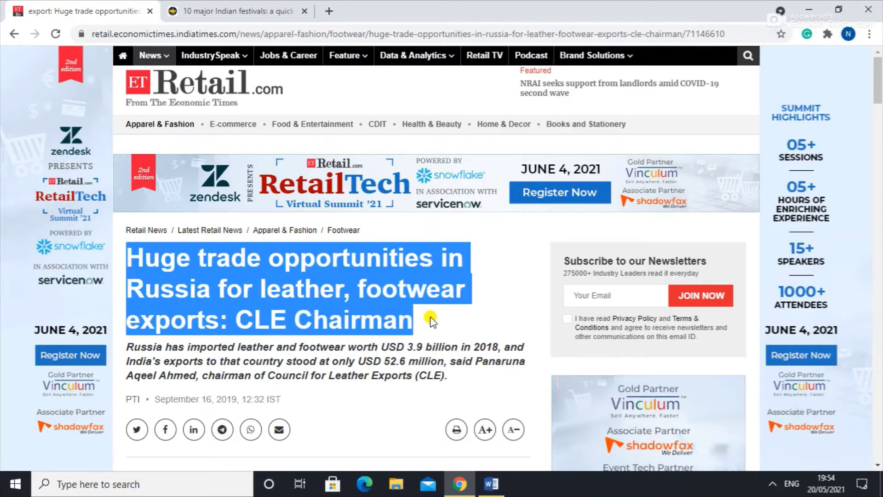
{"action": "left_click", "coordinate": [491, 484]}
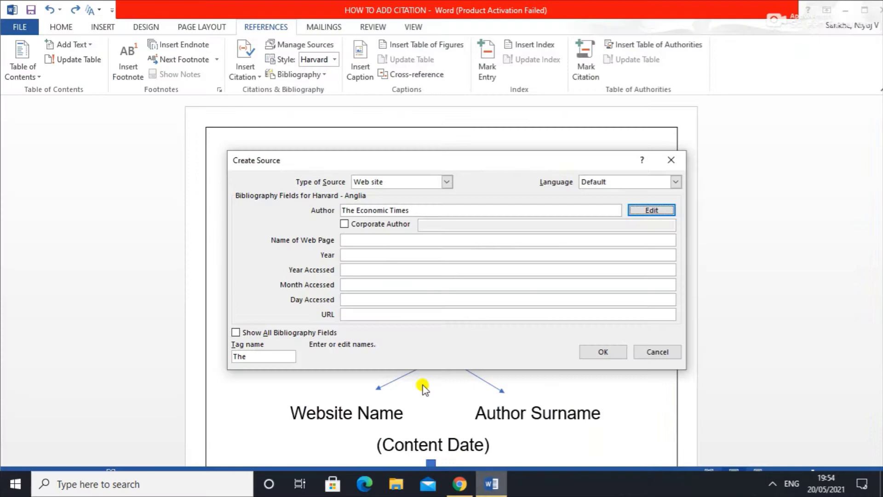
{"action": "left_click", "coordinate": [349, 240]}
{"action": "key", "text": "ctrl+v"}
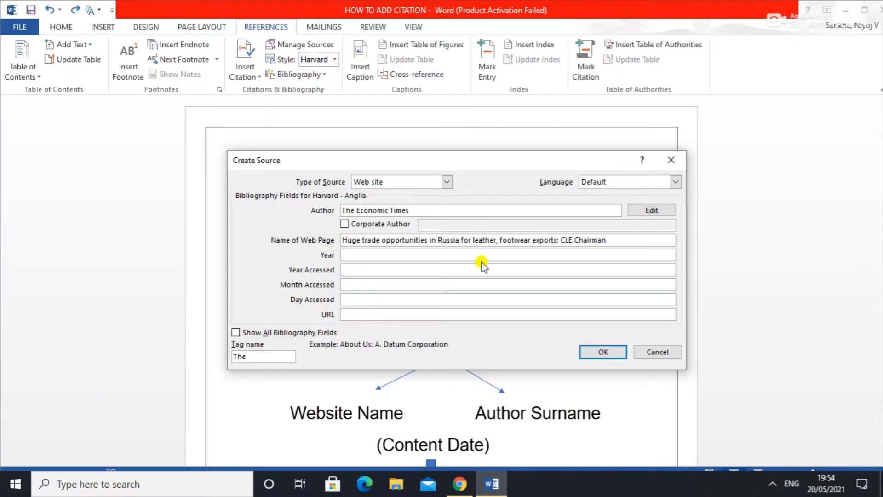
Copy the publication year 2019 from the article in Chrome into the Word source's year.
{"action": "left_click", "coordinate": [373, 253]}
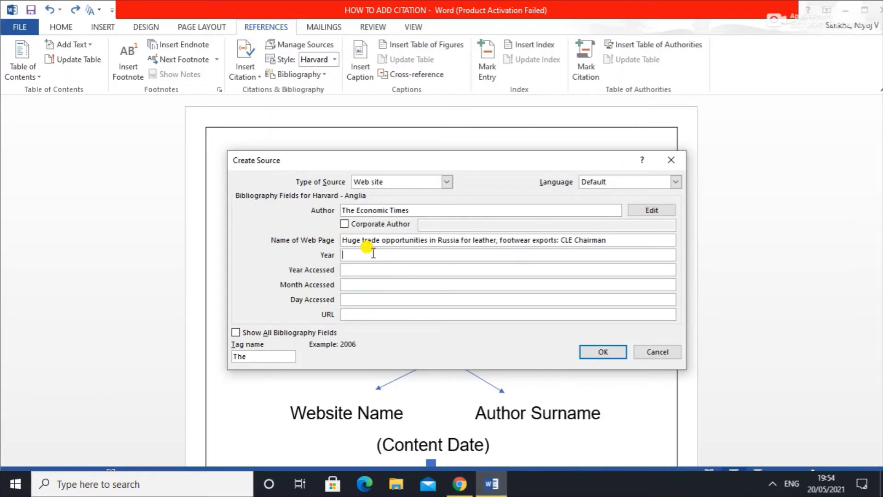
{"action": "left_click", "coordinate": [473, 479]}
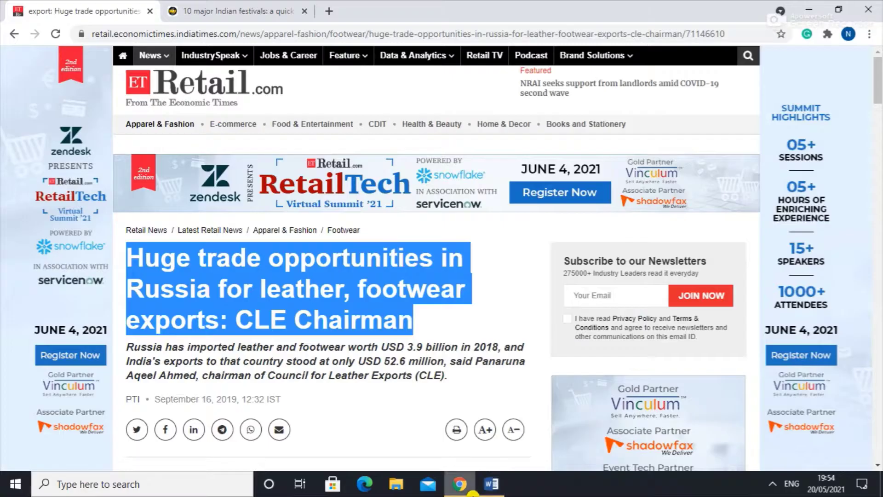
{"action": "left_click", "coordinate": [432, 322]}
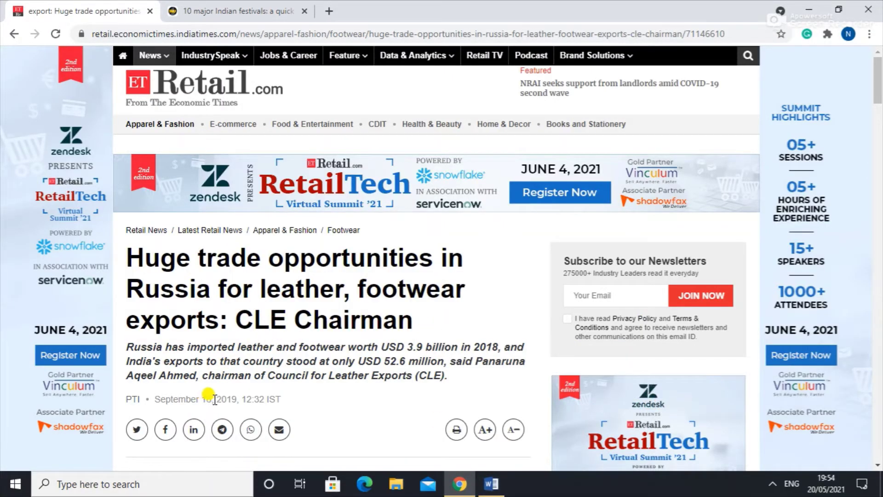
{"action": "left_click_drag", "start_coordinate": [217, 400], "coordinate": [238, 400]}
{"action": "key", "text": "ctrl+c"}
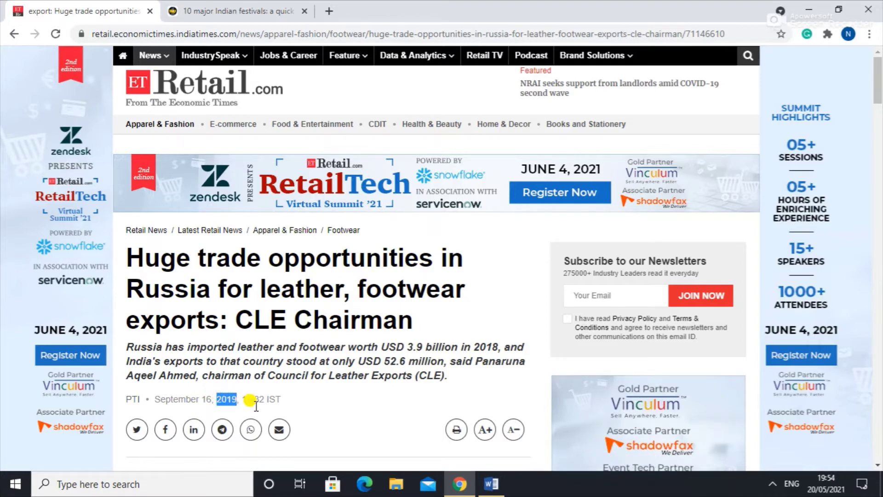
{"action": "left_click", "coordinate": [490, 483]}
{"action": "left_click", "coordinate": [361, 254]}
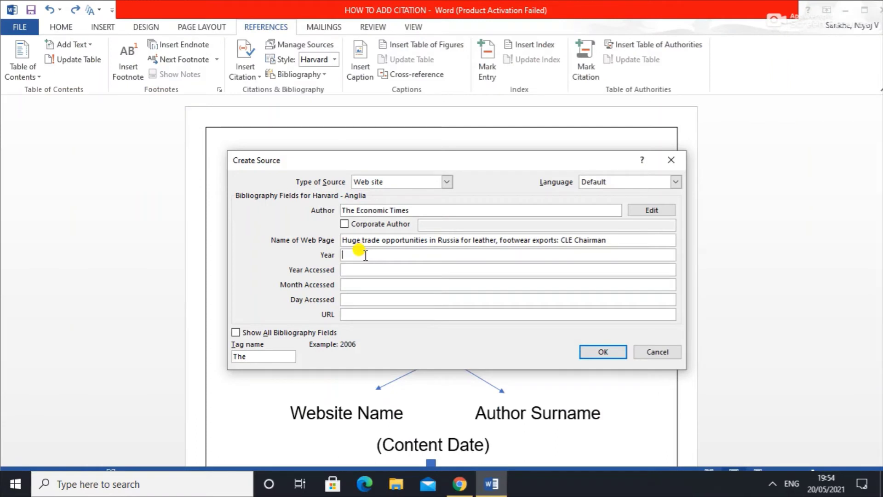
{"action": "key", "text": "ctrl+v"}
Revisit the article in Chrome, and in the Word source set the access date to year 2021, month 5, day 20.
{"action": "left_click", "coordinate": [349, 269]}
{"action": "key", "text": "alt+Tab"}
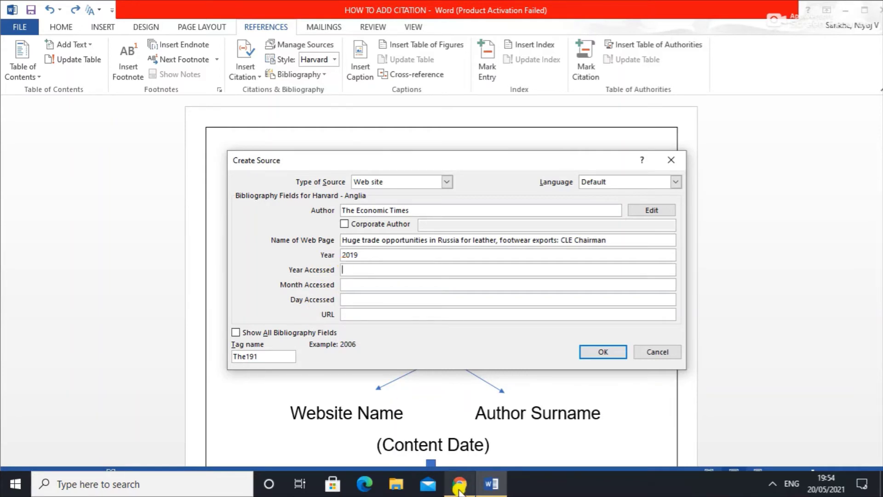
{"action": "left_click", "coordinate": [335, 392]}
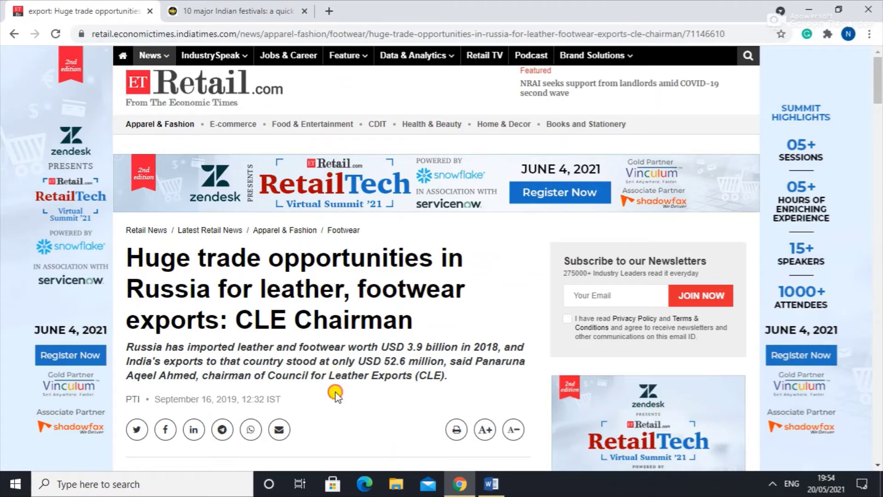
{"action": "scroll", "coordinate": [336, 391], "scroll_direction": "down", "scroll_amount": 4}
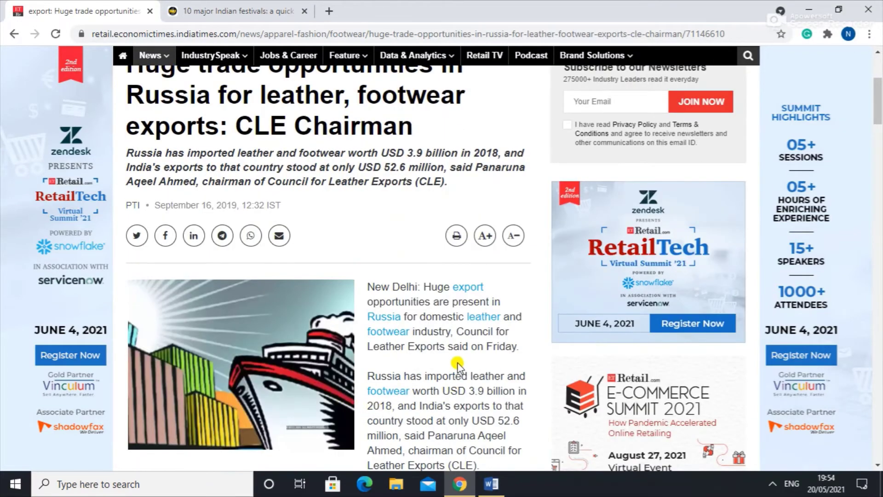
{"action": "left_click", "coordinate": [489, 482]}
{"action": "left_click", "coordinate": [349, 270]}
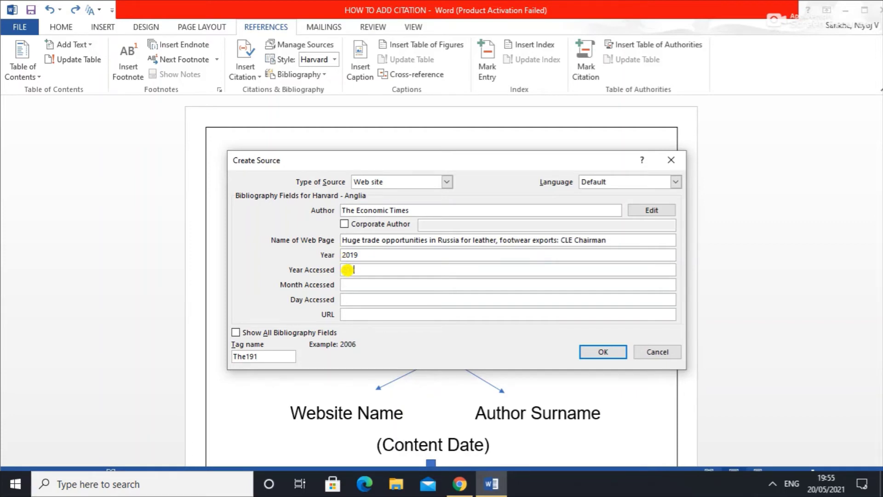
{"action": "left_click", "coordinate": [351, 284]}
{"action": "type", "text": "5"}
{"action": "left_click", "coordinate": [365, 300]}
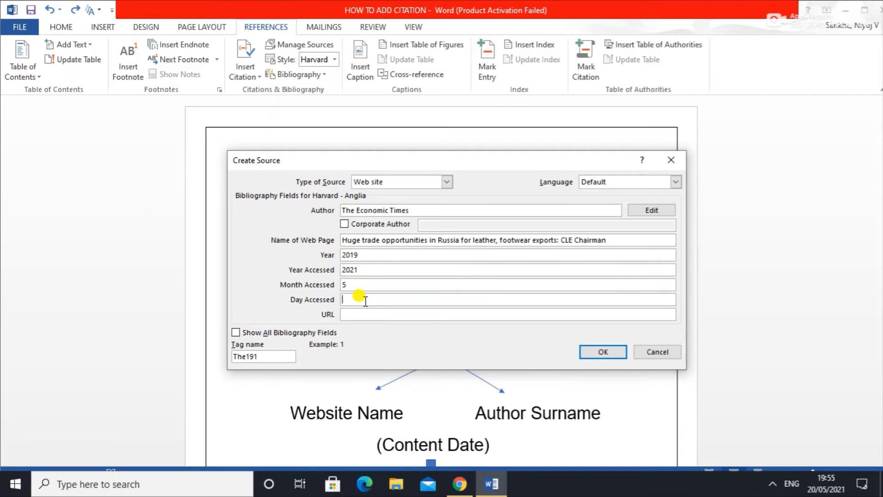
{"action": "type", "text": "20"}
Copy the article's full web address from Chrome and paste it as the URL of the Word source.
{"action": "left_click", "coordinate": [366, 314]}
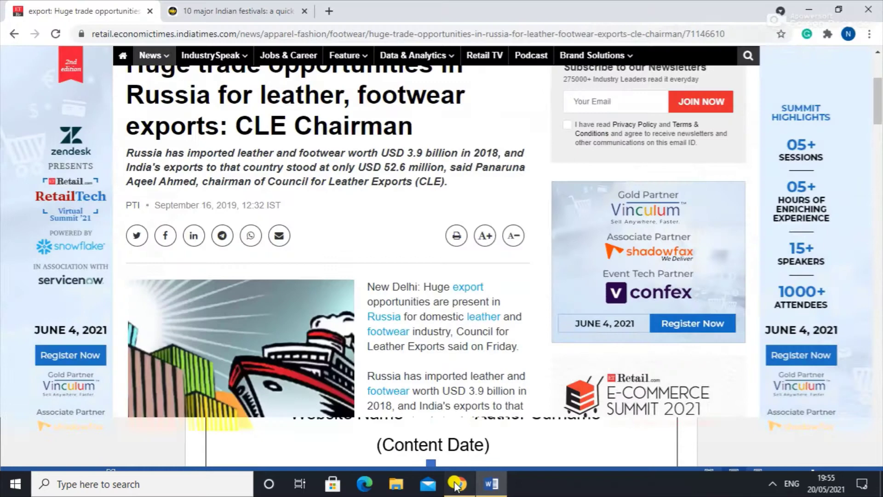
{"action": "left_click", "coordinate": [460, 484]}
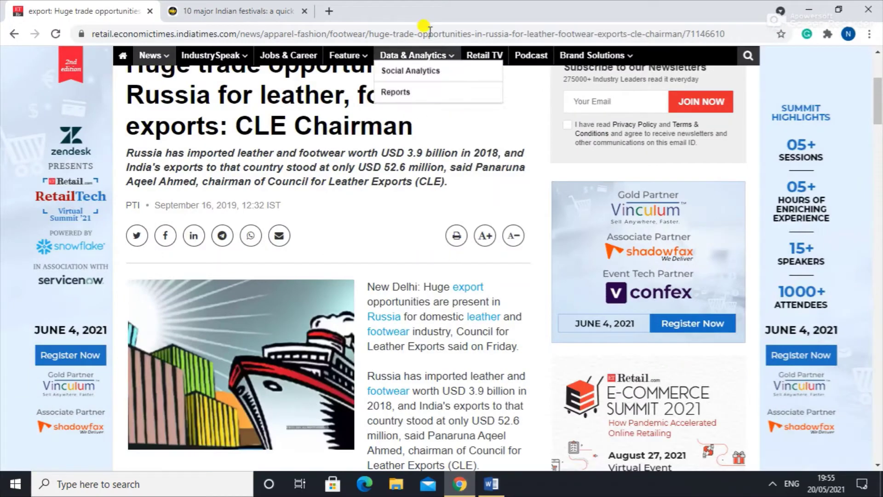
{"action": "left_click", "coordinate": [724, 33]}
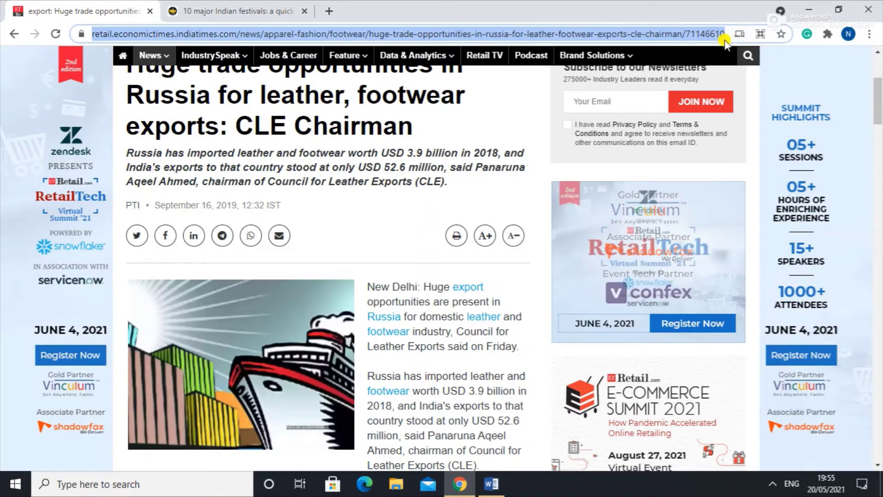
{"action": "left_click", "coordinate": [492, 484]}
{"action": "left_click", "coordinate": [355, 315]}
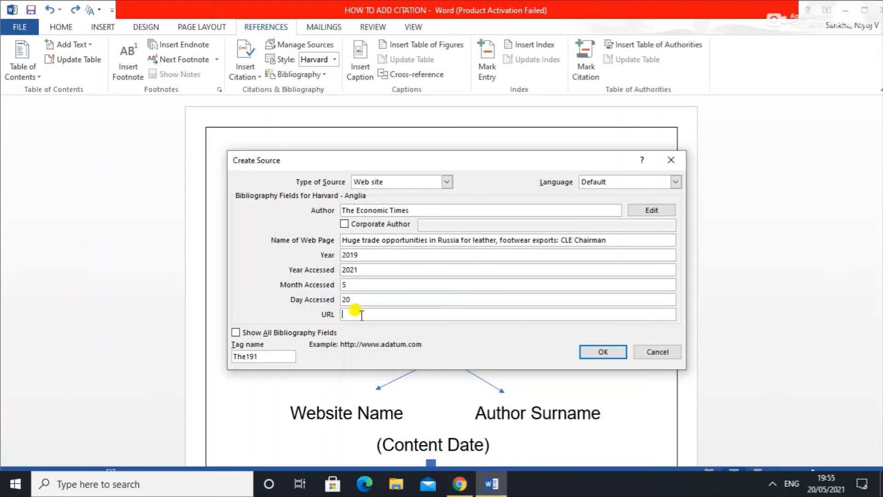
{"action": "key", "text": "ctrl+v"}
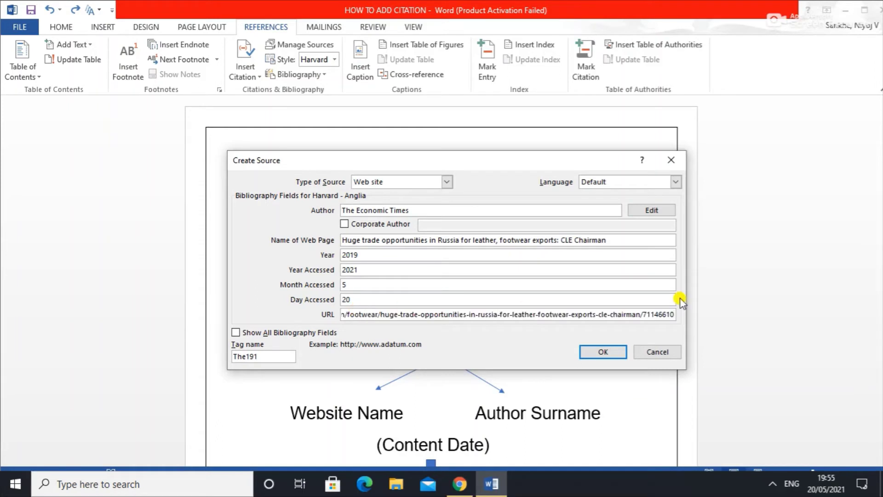
Confirm the new source and copy its (Times, 2019) citation onto the empty line below "(Common)".
{"action": "left_click", "coordinate": [602, 350]}
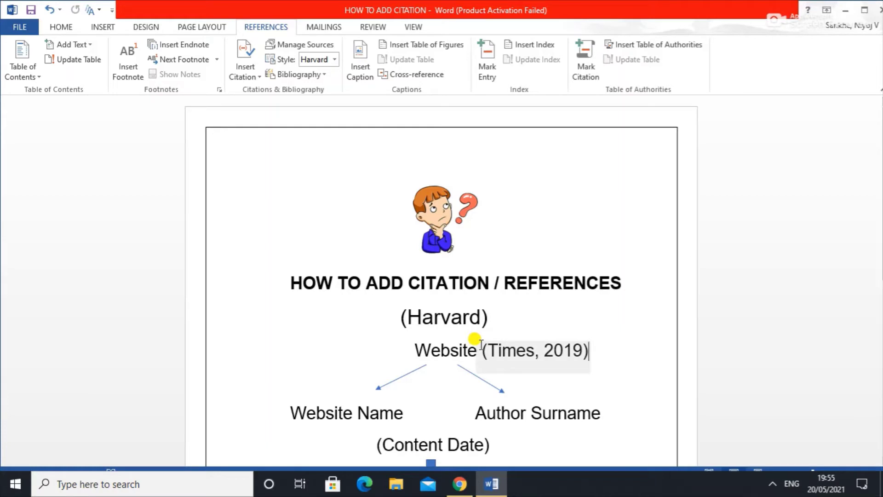
{"action": "left_click_drag", "start_coordinate": [479, 342], "coordinate": [602, 356]}
{"action": "key", "text": "ctrl+c"}
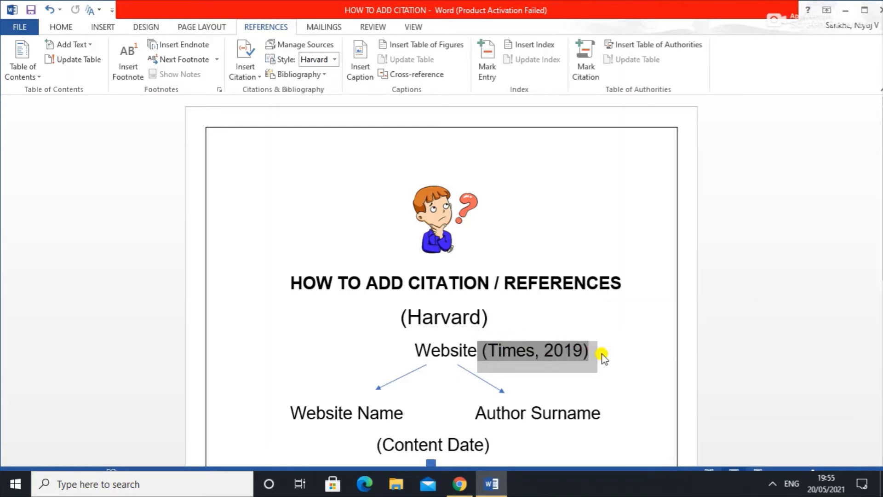
{"action": "scroll", "coordinate": [602, 354], "scroll_direction": "down", "scroll_amount": 4}
{"action": "left_click", "coordinate": [300, 360]}
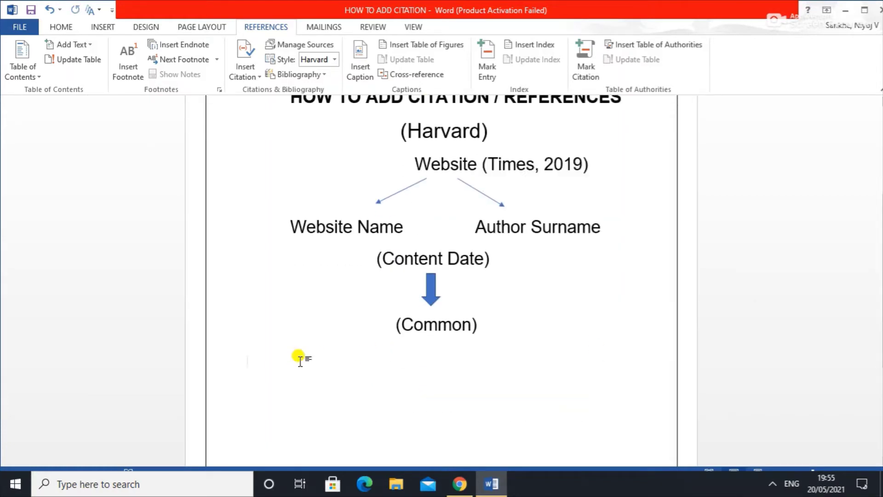
{"action": "key", "text": "ctrl+v"}
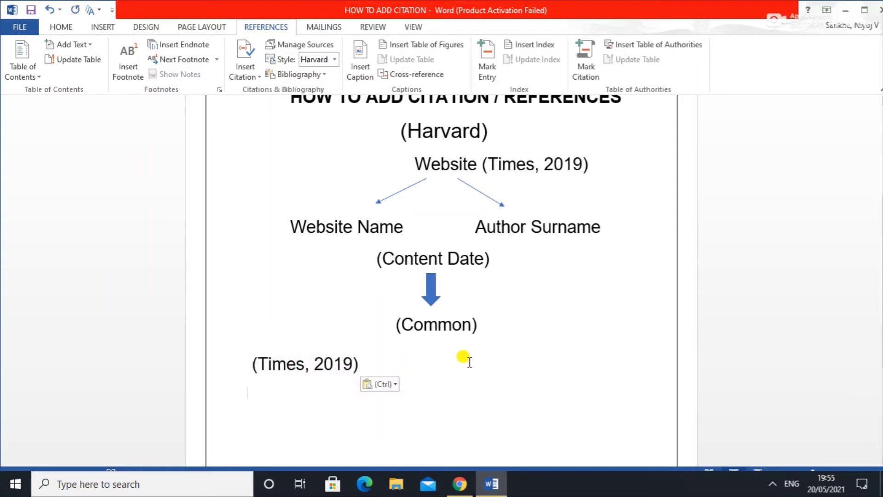
Delete the original citation beside the word "Website" in the diagram.
{"action": "scroll", "coordinate": [483, 351], "scroll_direction": "up", "scroll_amount": 2}
{"action": "scroll", "coordinate": [492, 348], "scroll_direction": "down", "scroll_amount": 2}
{"action": "left_click", "coordinate": [612, 164]}
{"action": "key", "text": "BackSpace"}
{"action": "key", "text": "BackSpace"}
{"action": "key", "text": "BackSpace"}
{"action": "key", "text": "BackSpace"}
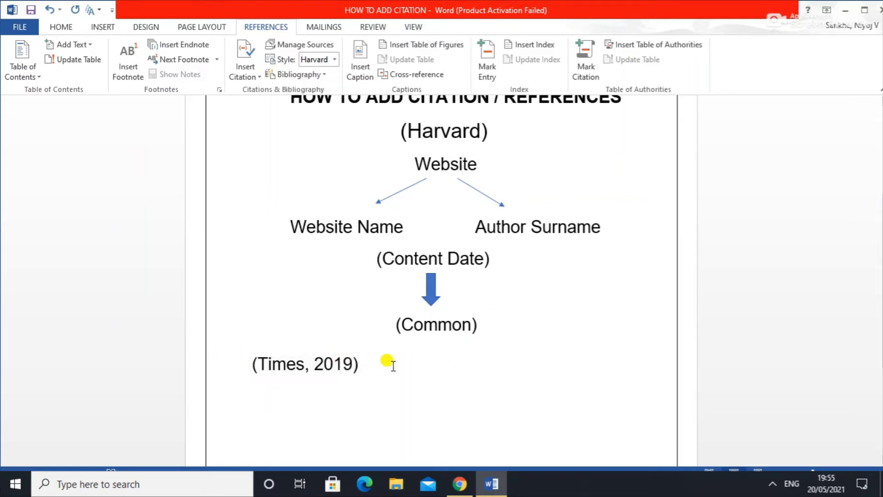
Compare the year and name in the pasted citation with the publication date and website name on the article page in Chrome.
{"action": "left_click", "coordinate": [319, 363]}
{"action": "left_click_drag", "start_coordinate": [318, 360], "coordinate": [351, 360]}
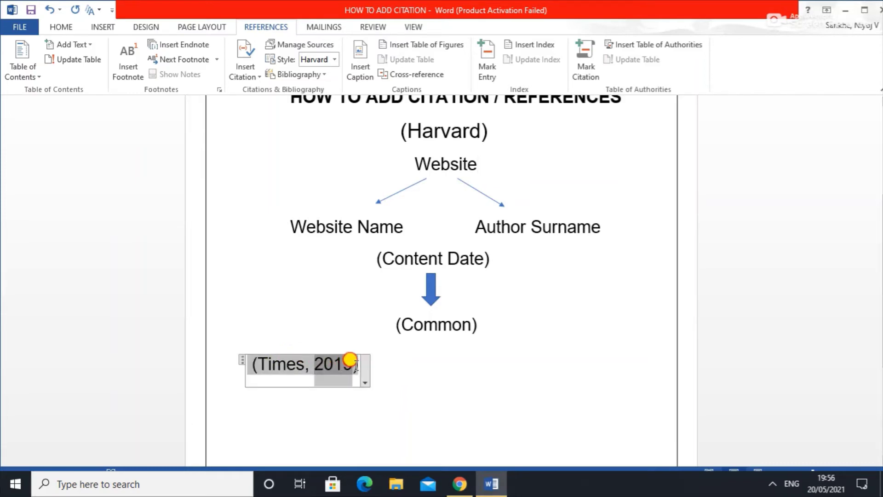
{"action": "left_click", "coordinate": [435, 375]}
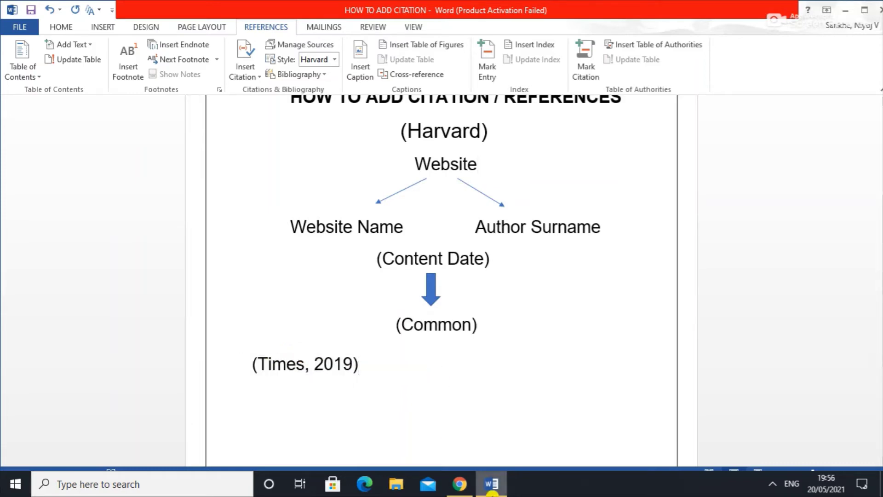
{"action": "left_click", "coordinate": [459, 484]}
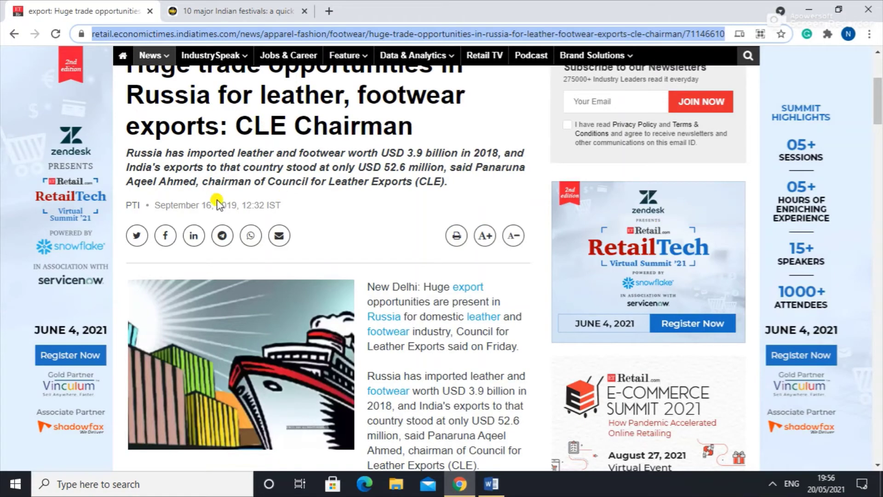
{"action": "left_click_drag", "start_coordinate": [221, 205], "coordinate": [259, 205]}
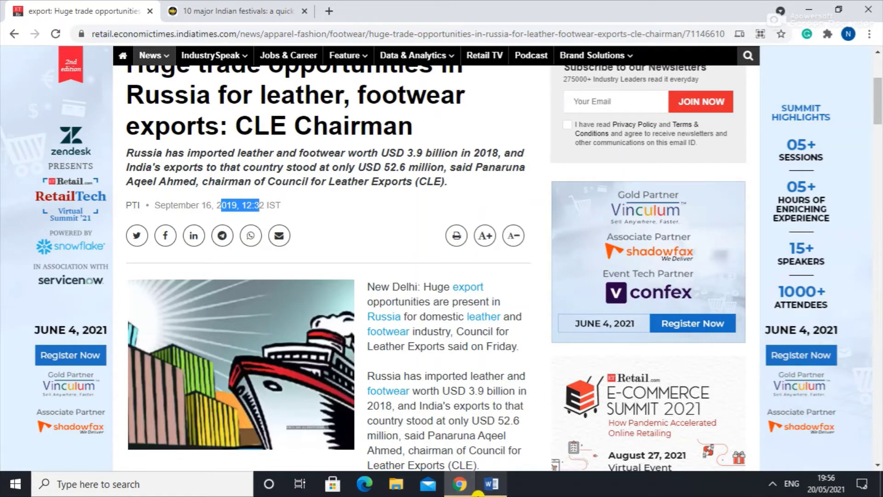
{"action": "left_click", "coordinate": [460, 485]}
{"action": "left_click", "coordinate": [461, 490]}
{"action": "scroll", "coordinate": [282, 272], "scroll_direction": "up", "scroll_amount": 4}
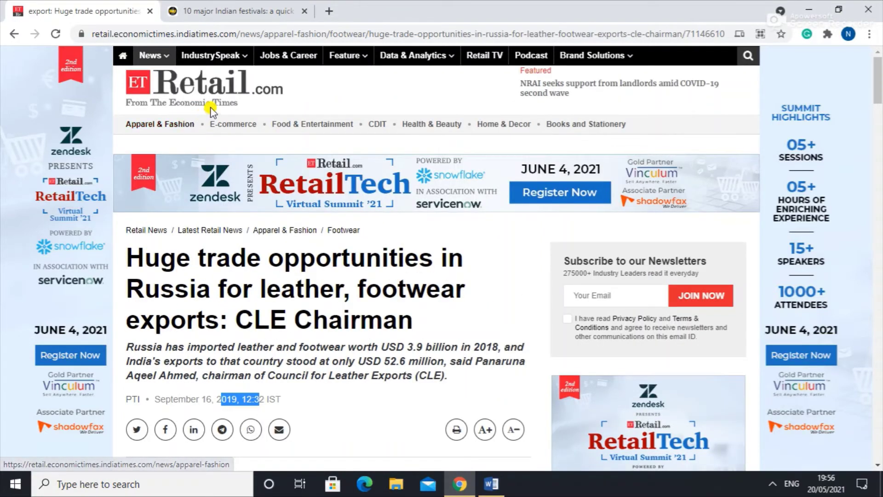
{"action": "mouse_move", "coordinate": [212, 99]}
{"action": "left_mouse_down"}
{"action": "mouse_move", "coordinate": [224, 102]}
{"action": "mouse_move", "coordinate": [217, 111]}
{"action": "left_mouse_up"}
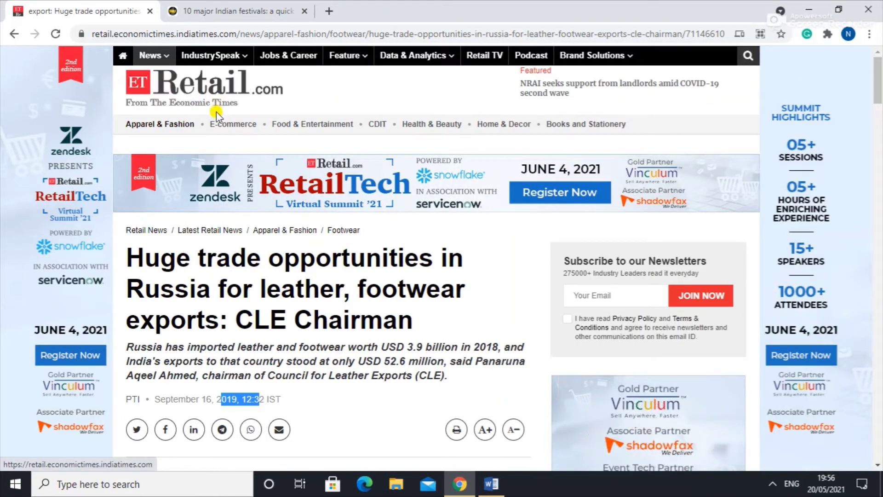
Switch back to Word and insert the built-in Bibliography below the (Times, 2019) citation.
{"action": "left_click", "coordinate": [506, 487]}
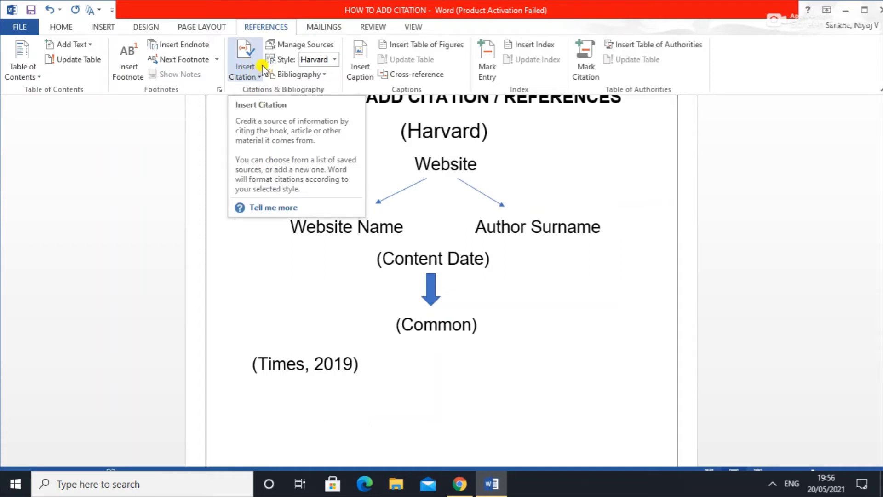
{"action": "left_click", "coordinate": [285, 72]}
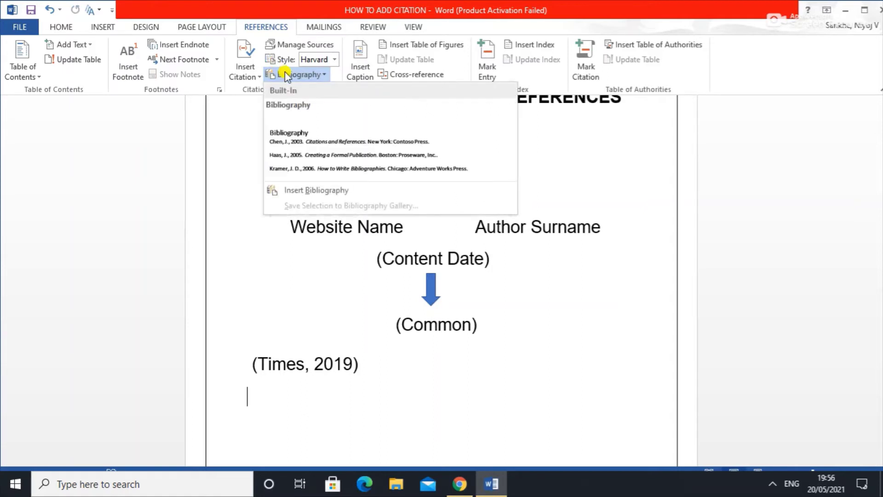
{"action": "left_click", "coordinate": [325, 170]}
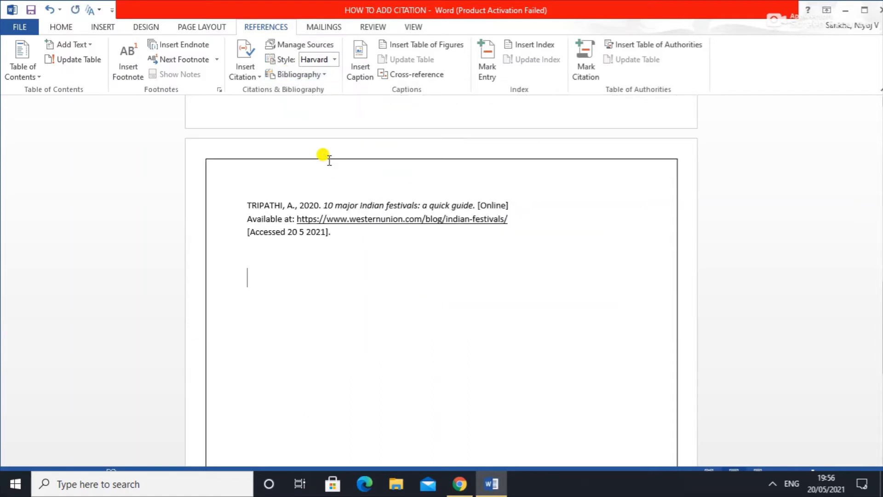
{"action": "scroll", "coordinate": [265, 184], "scroll_direction": "up", "scroll_amount": 5}
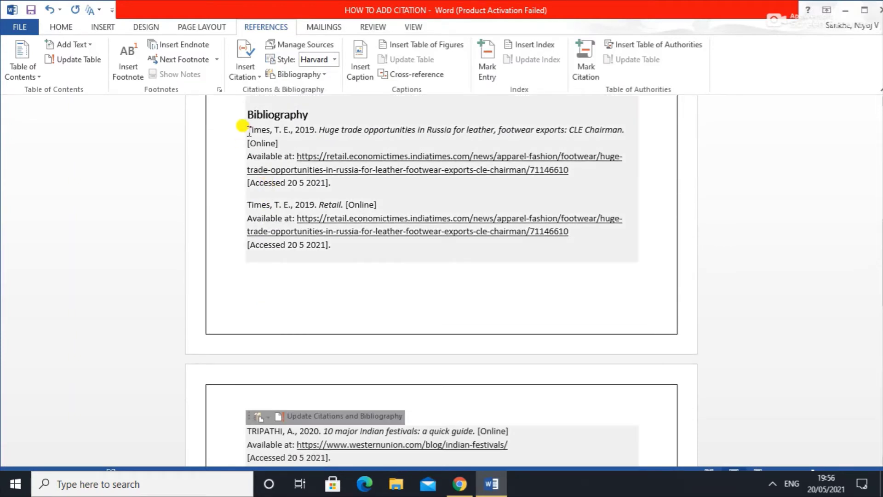
Delete the "10 major Indian festivals" entry and the duplicate "Retail" entry from the bibliography.
{"action": "left_click_drag", "start_coordinate": [248, 133], "coordinate": [338, 180]}
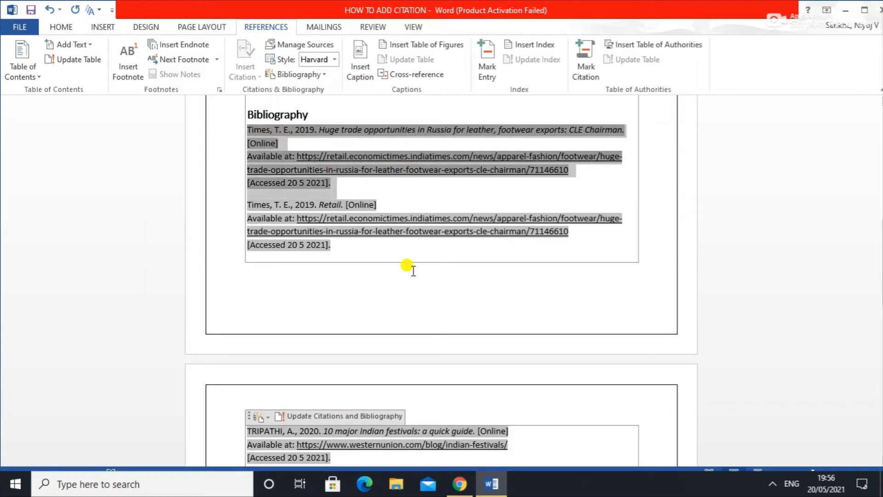
{"action": "scroll", "coordinate": [370, 319], "scroll_direction": "down", "scroll_amount": 1}
{"action": "left_click_drag", "start_coordinate": [344, 407], "coordinate": [228, 353]}
{"action": "key", "text": "Delete"}
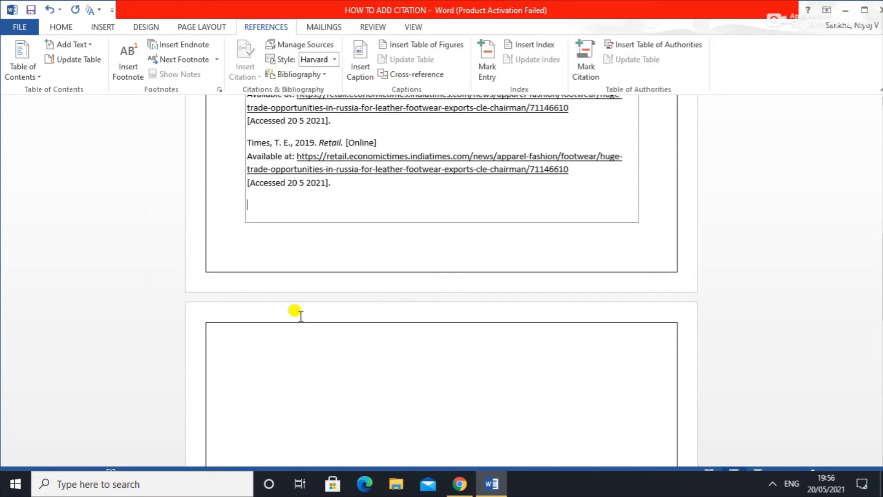
{"action": "left_click", "coordinate": [319, 183]}
{"action": "left_click_drag", "start_coordinate": [229, 183], "coordinate": [229, 140]}
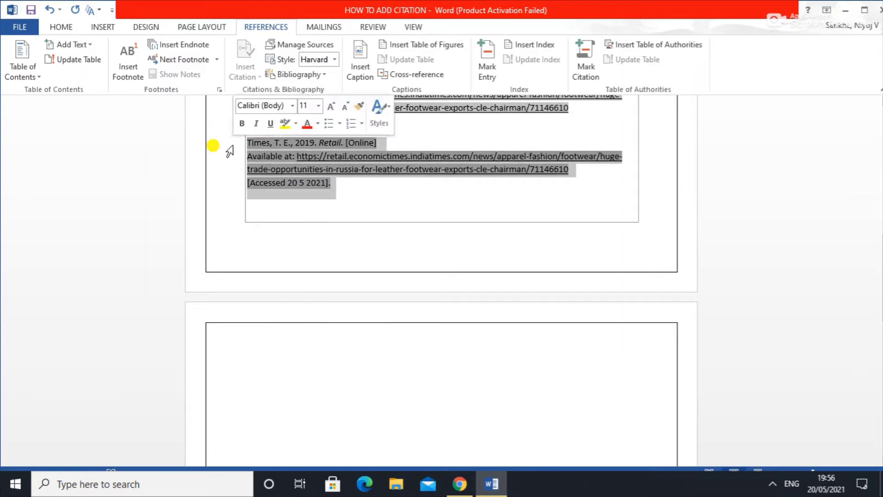
{"action": "key", "text": "Delete"}
{"action": "scroll", "coordinate": [414, 202], "scroll_direction": "up", "scroll_amount": 5}
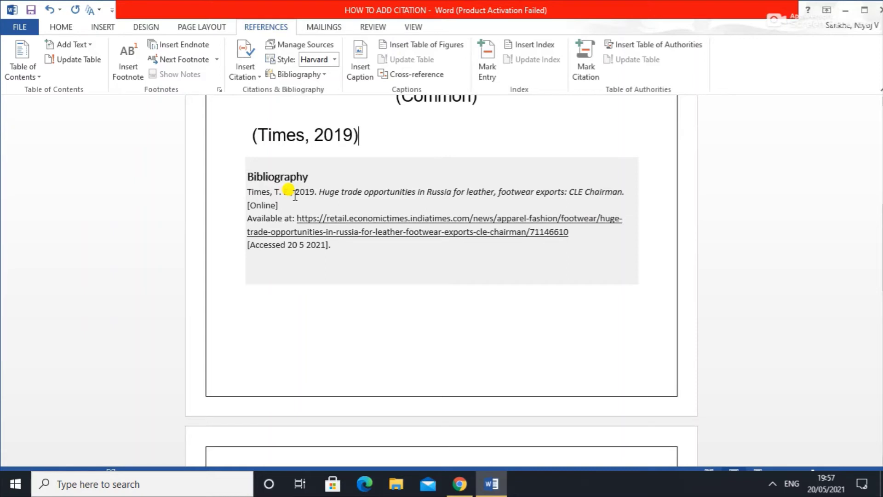
{"action": "scroll", "coordinate": [294, 196], "scroll_direction": "up", "scroll_amount": 2}
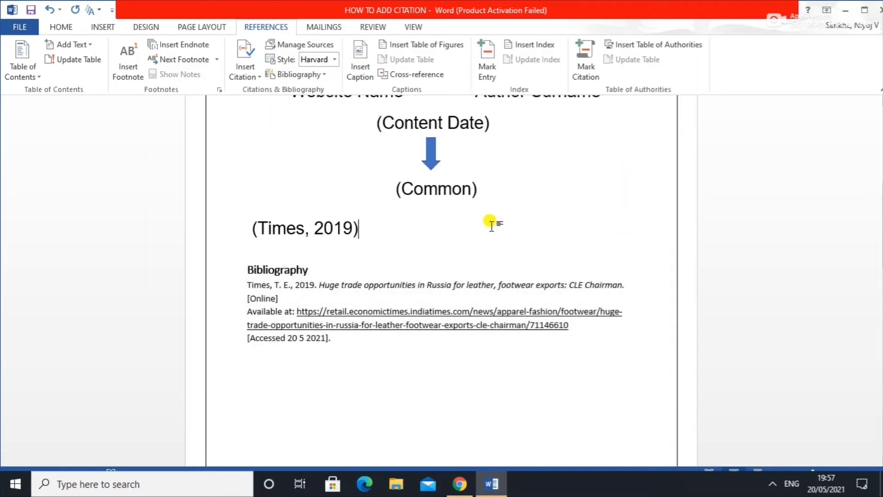
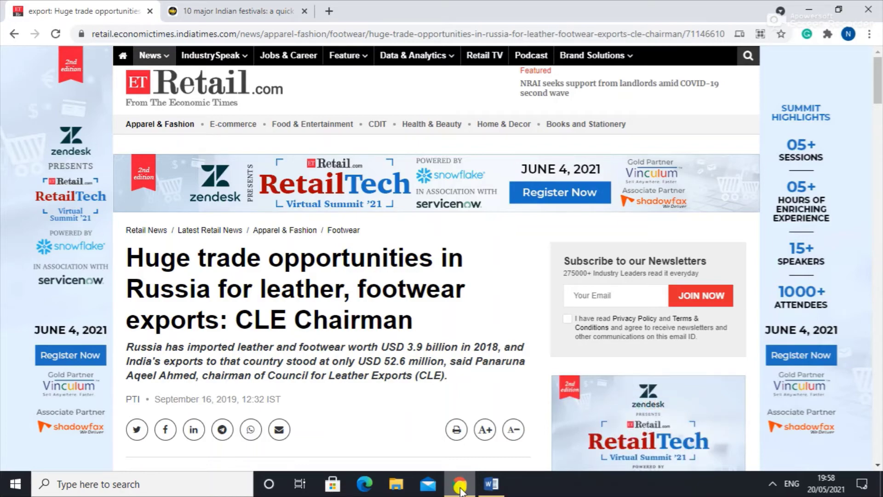
Examine the article's opening paragraphs in Chrome for text that can be cited.
{"action": "scroll", "coordinate": [371, 445], "scroll_direction": "down", "scroll_amount": 4}
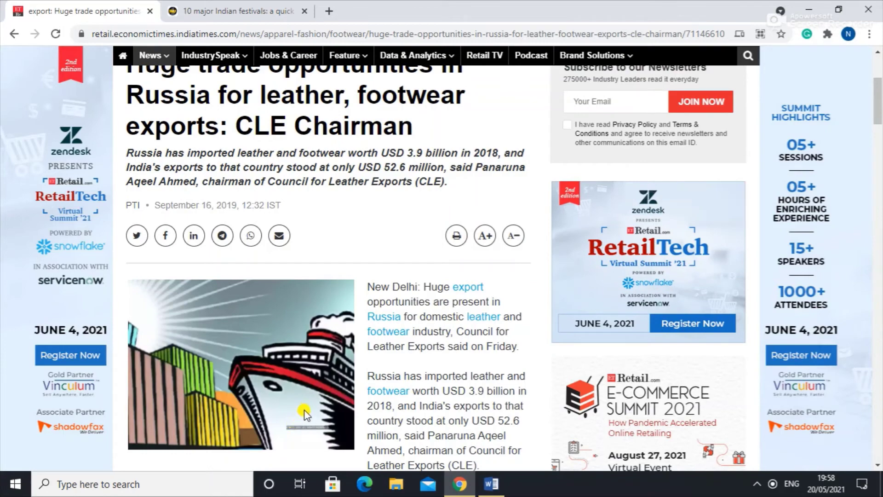
{"action": "scroll", "coordinate": [352, 318], "scroll_direction": "down", "scroll_amount": 3}
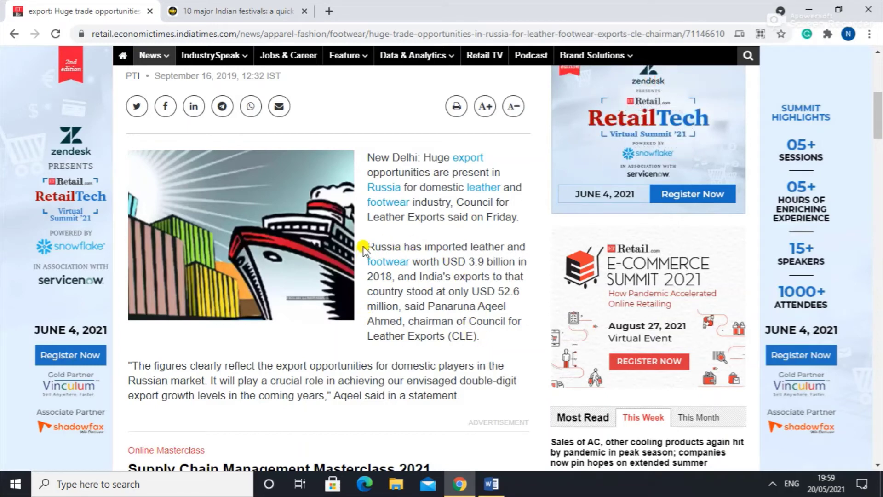
{"action": "left_click_drag", "start_coordinate": [368, 248], "coordinate": [502, 247]}
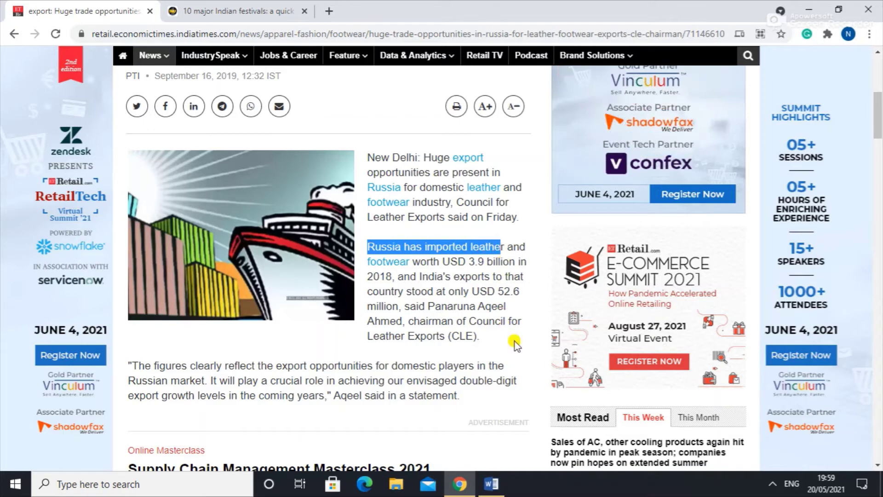
{"action": "left_click", "coordinate": [517, 358]}
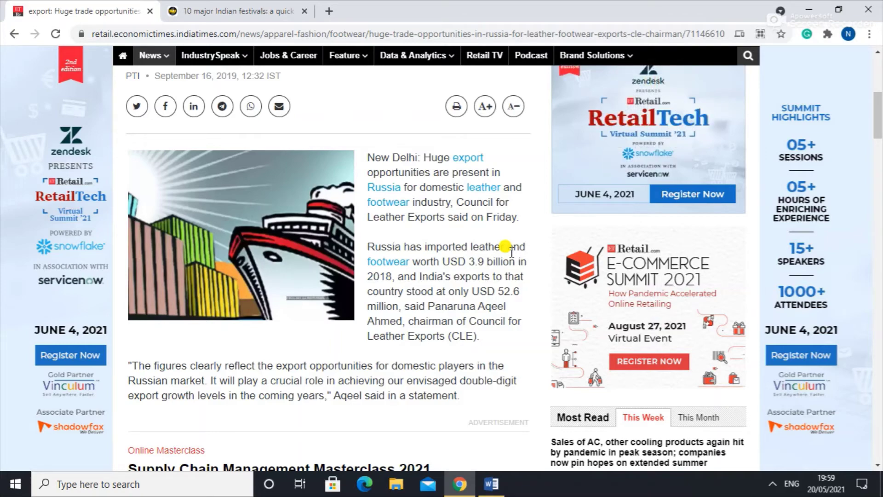
{"action": "left_click", "coordinate": [491, 484]}
{"action": "left_click", "coordinate": [455, 487]}
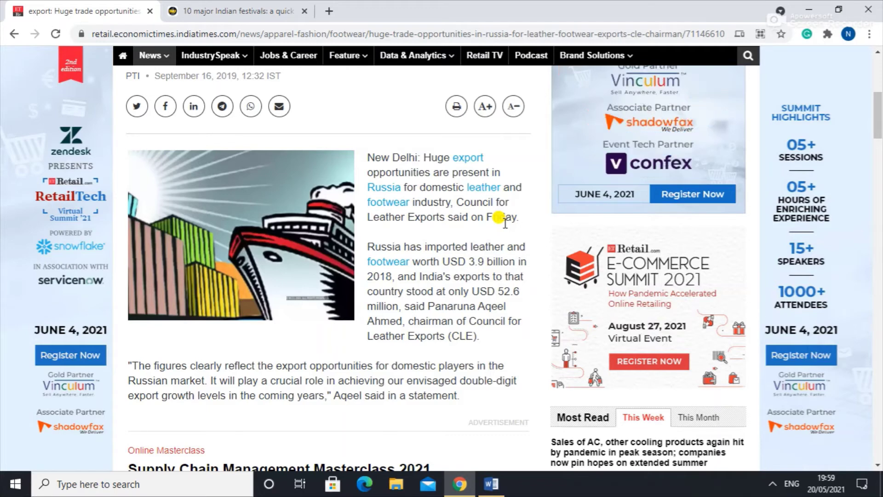
{"action": "key", "text": "alt+Tab"}
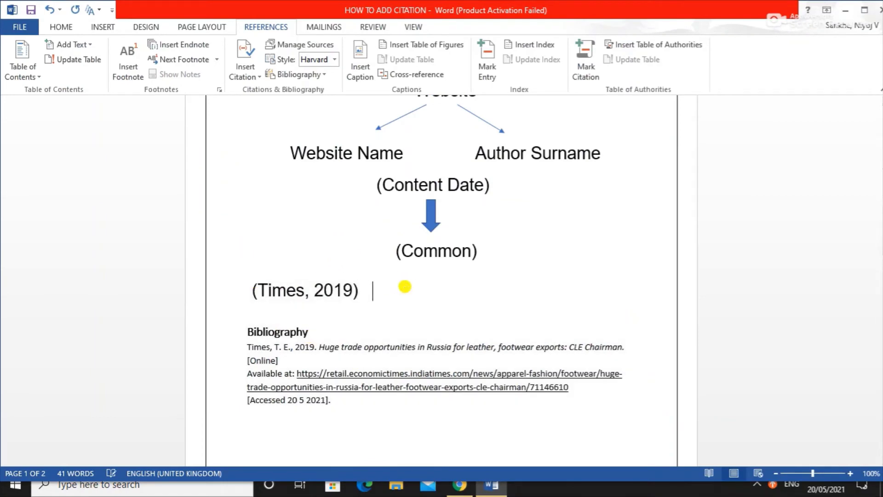
{"action": "type", "text": "()"}
{"action": "key", "text": "Home"}
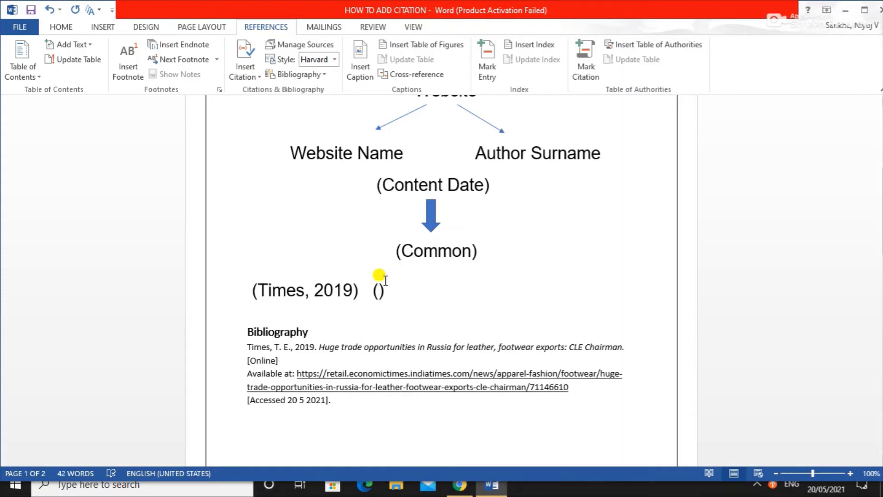
{"action": "left_click", "coordinate": [379, 288]}
{"action": "key", "text": "BackSpace"}
{"action": "key", "text": "Delete"}
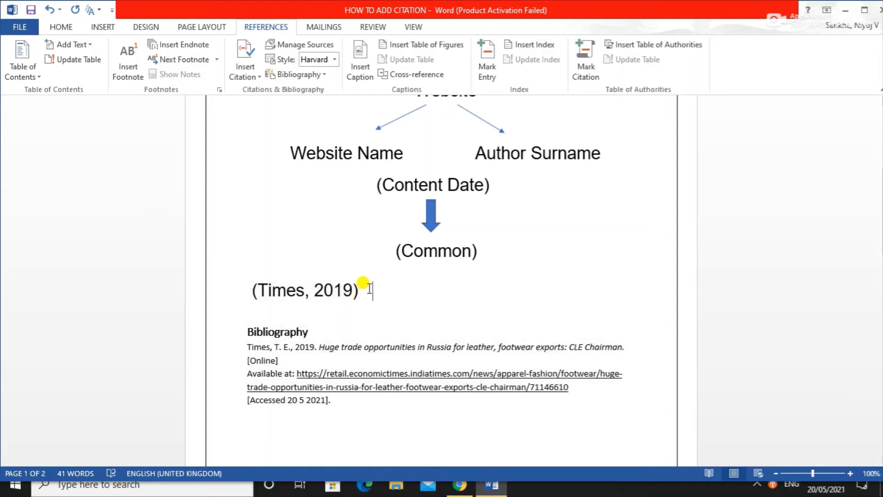
Copy the sentence "The figures clearly reflect the export opportunities for domestic players in the Russian market." from Chrome into Word below the bibliography.
{"action": "scroll", "coordinate": [366, 285], "scroll_direction": "down", "scroll_amount": 1}
{"action": "scroll", "coordinate": [351, 279], "scroll_direction": "down", "scroll_amount": 2}
{"action": "left_click", "coordinate": [477, 348], "text": "ctrl"}
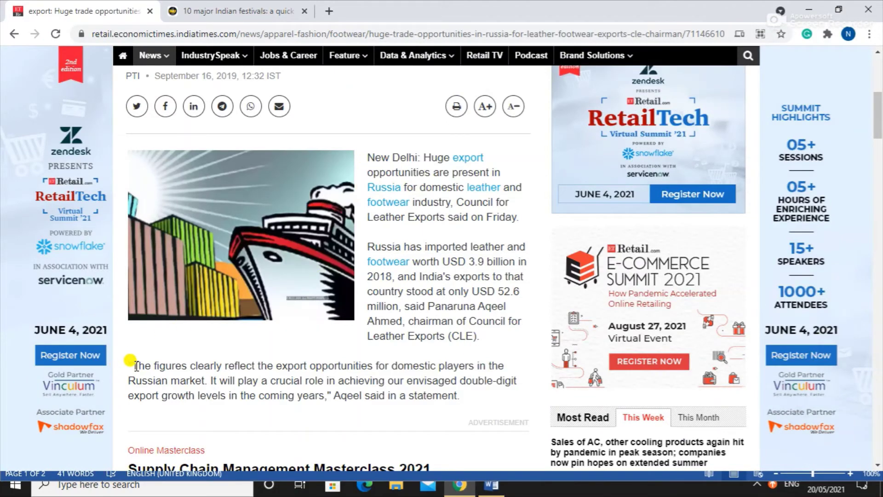
{"action": "left_click_drag", "start_coordinate": [133, 366], "coordinate": [207, 383]}
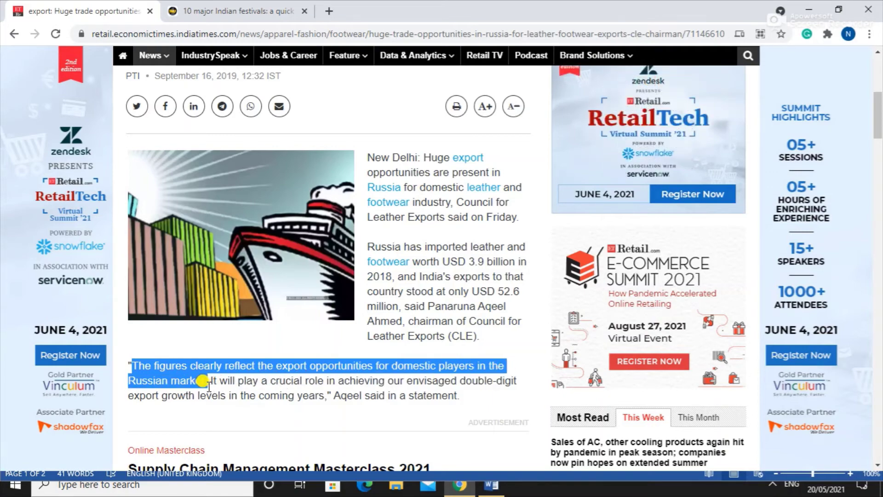
{"action": "left_click", "coordinate": [491, 485]}
{"action": "left_click", "coordinate": [256, 370]}
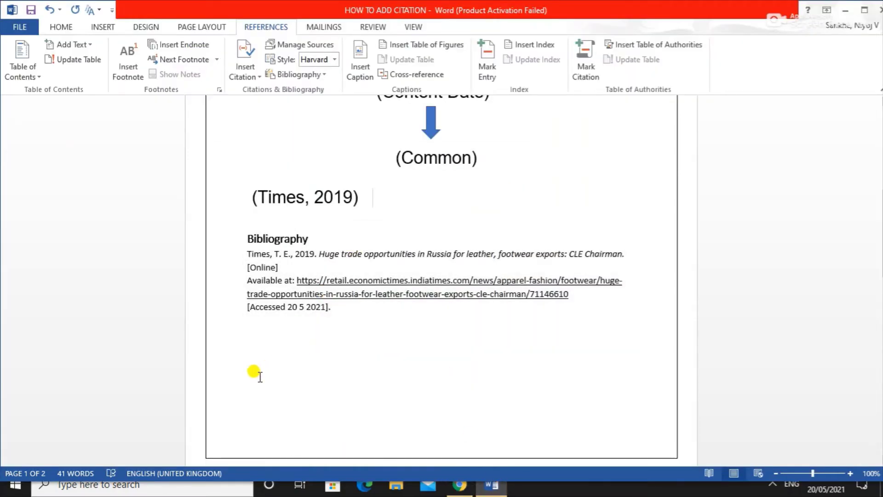
{"action": "type", "text": "The figures clearly reflect the export opportunities for domestic players in the Russian market."}
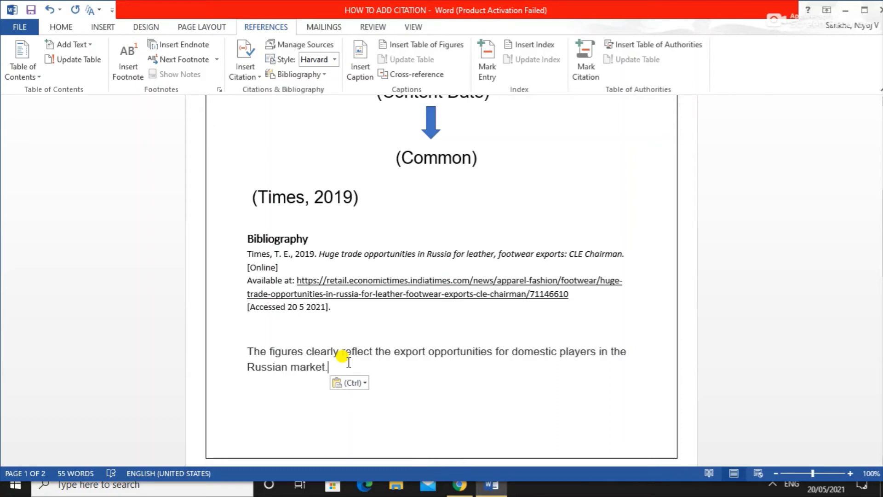
Add the in-text citation "(Times,2019)" at the end of the pasted sentence, before its full stop.
{"action": "key", "text": "BackSpace"}
{"action": "type", "text": "()Time"}
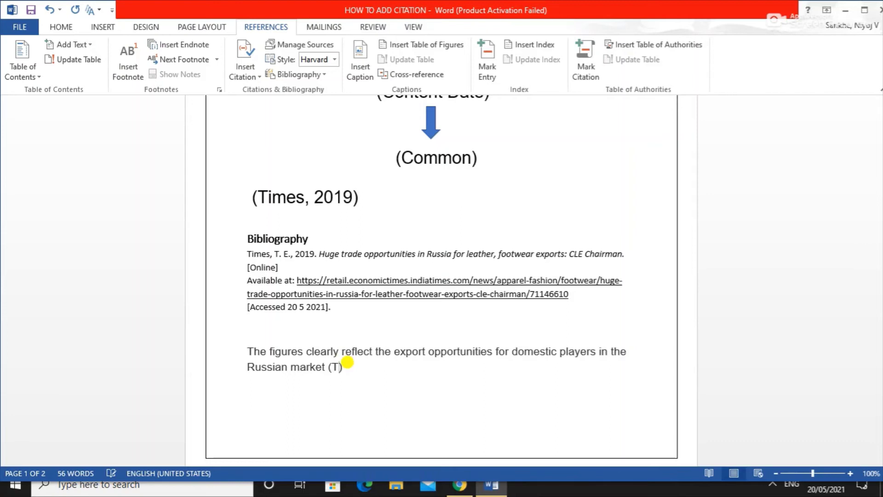
{"action": "type", "text": "s,2019"}
{"action": "key", "text": "Right"}
{"action": "type", "text": "."}
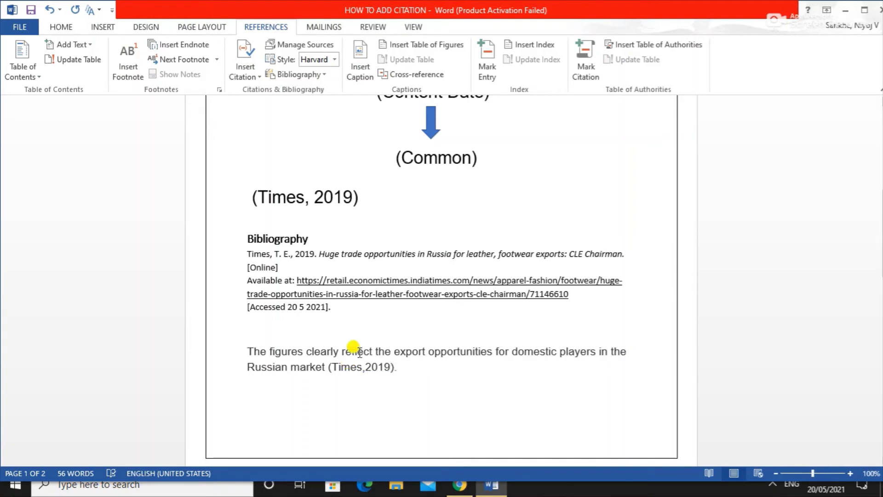
Insert a space after the comma in the pasted sentence's citation so that it reads "(Times, 2019)".
{"action": "double_click", "coordinate": [368, 366]}
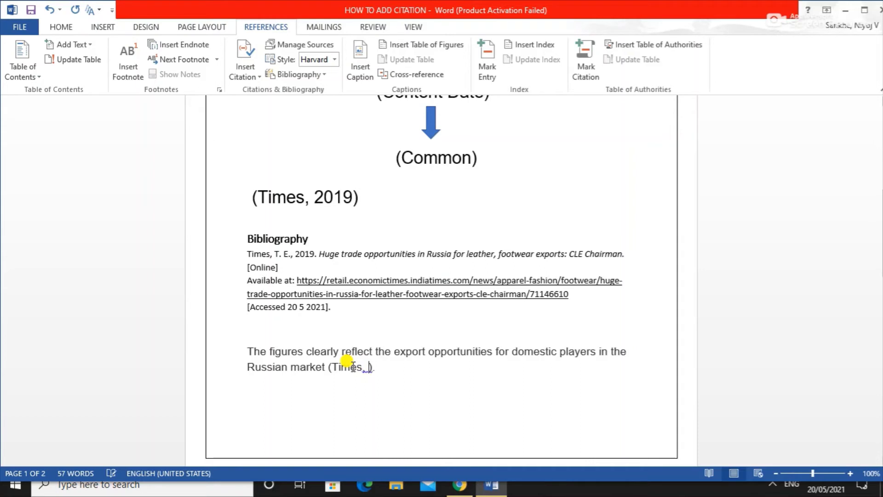
{"action": "key", "text": "ctrl+z"}
{"action": "left_click", "coordinate": [378, 368]}
{"action": "left_click", "coordinate": [367, 366]}
Make the citation "(Times, 2019)" and its full stop bold at the end of the pasted sentence.
{"action": "left_click_drag", "start_coordinate": [326, 364], "coordinate": [401, 367]}
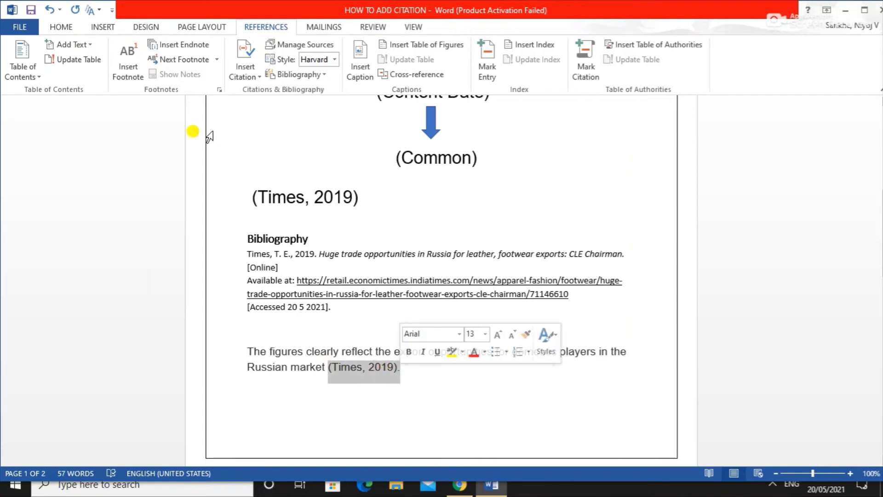
{"action": "left_click", "coordinate": [61, 27]}
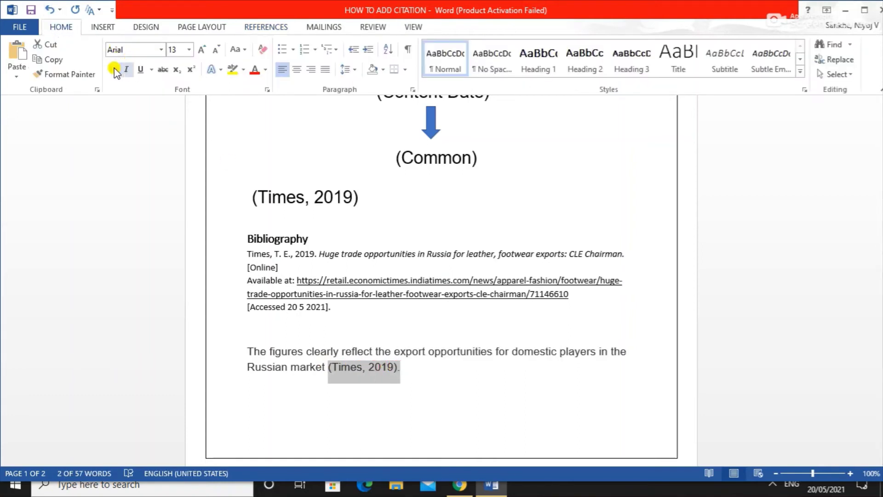
{"action": "left_click", "coordinate": [112, 70]}
{"action": "left_click", "coordinate": [425, 407]}
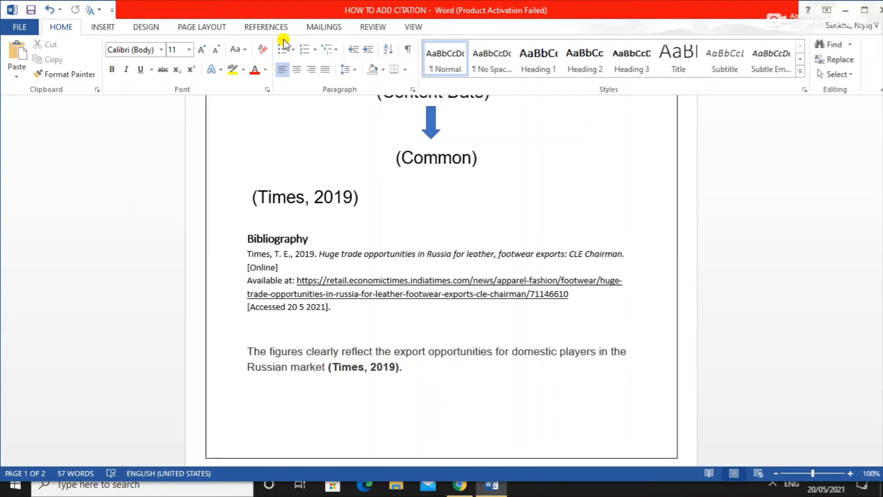
{"action": "left_click", "coordinate": [267, 27]}
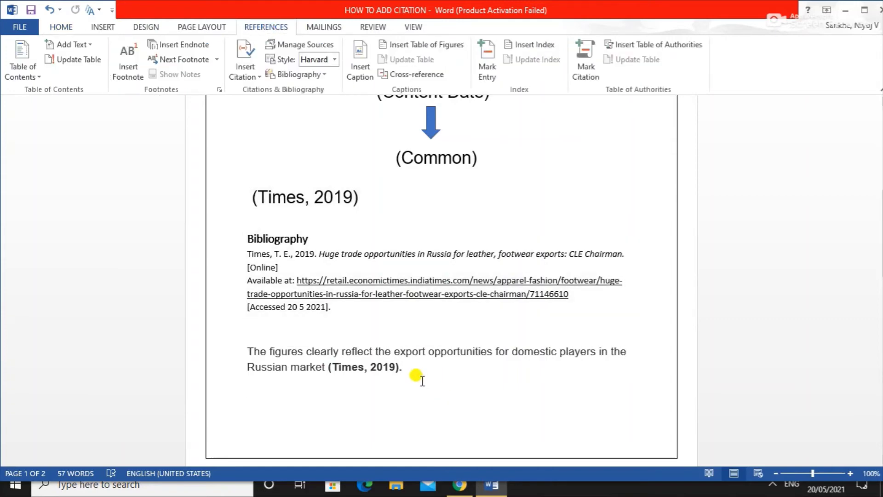
{"action": "scroll", "coordinate": [422, 379], "scroll_direction": "up", "scroll_amount": 3}
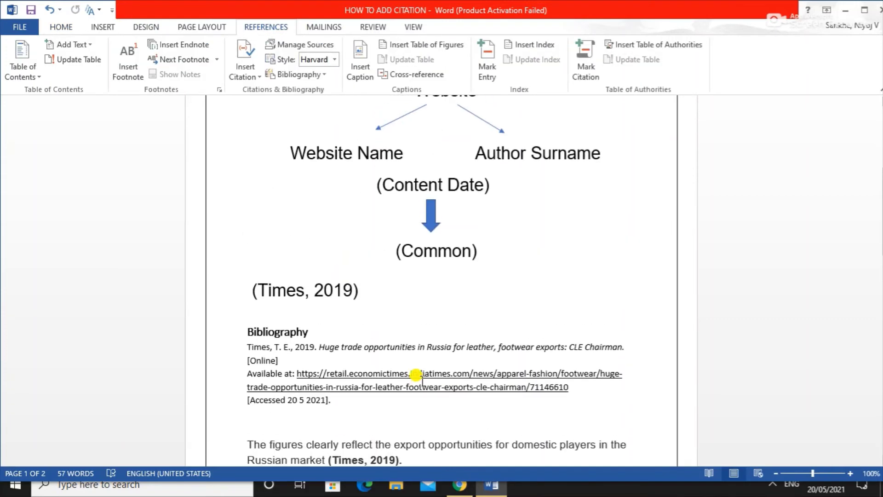